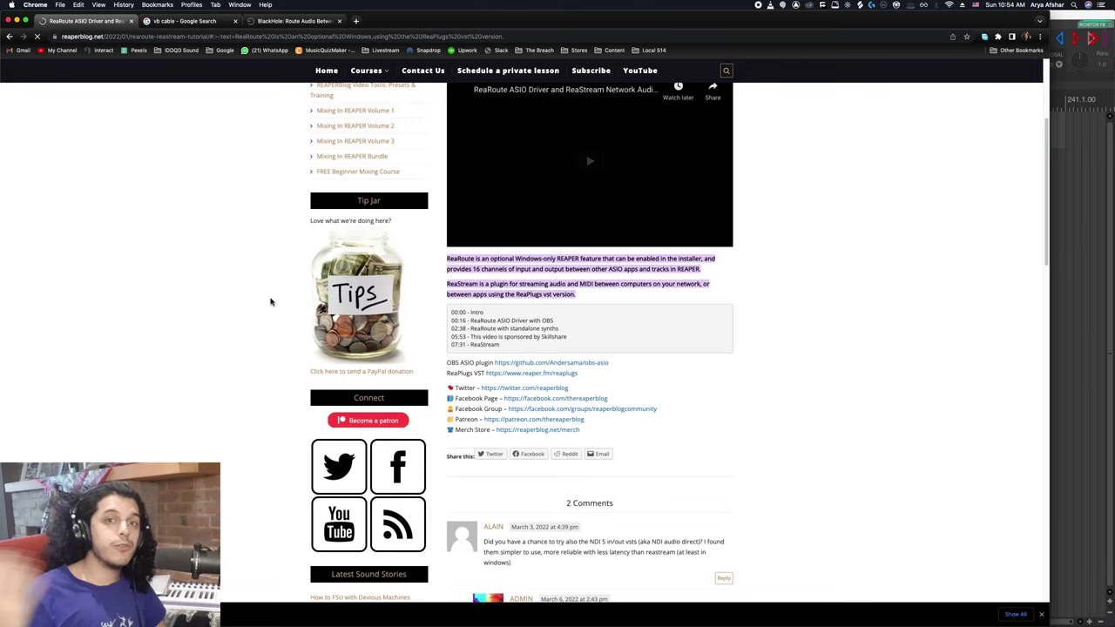
Step: Browse the VB-CABLE download page, then the BlackHole page on existential.audio
{"action": "scroll", "coordinate": [259, 299], "scroll_direction": "up", "scroll_amount": 3}
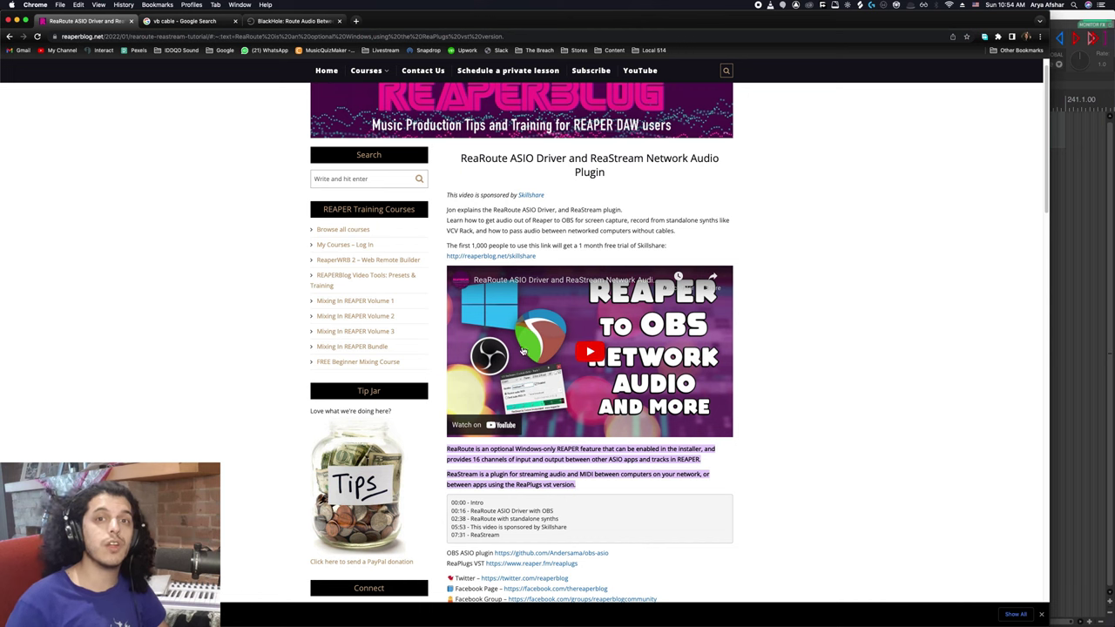
{"action": "scroll", "coordinate": [573, 288], "scroll_direction": "down", "scroll_amount": 1}
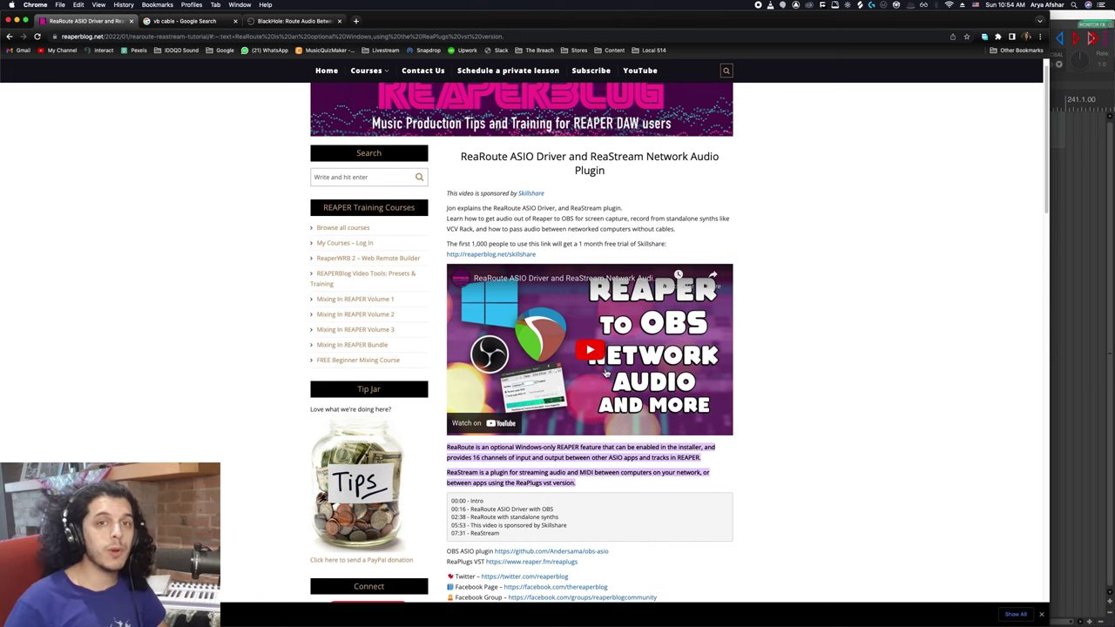
{"action": "scroll", "coordinate": [617, 401], "scroll_direction": "down", "scroll_amount": 3}
{"action": "scroll", "coordinate": [618, 385], "scroll_direction": "up", "scroll_amount": 1}
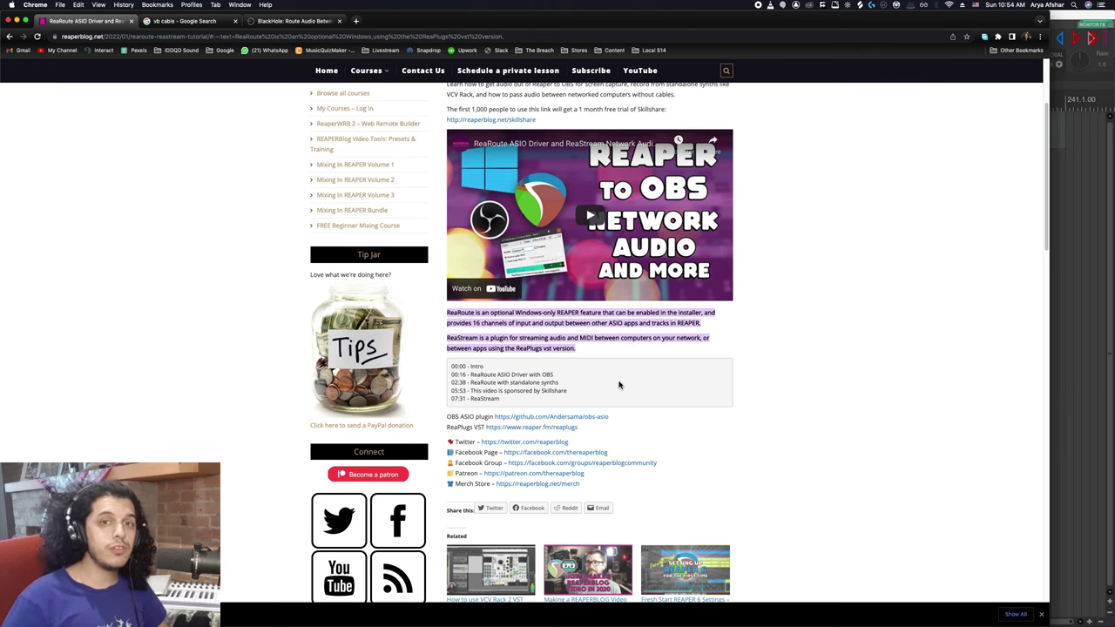
{"action": "scroll", "coordinate": [619, 385], "scroll_direction": "up", "scroll_amount": 1}
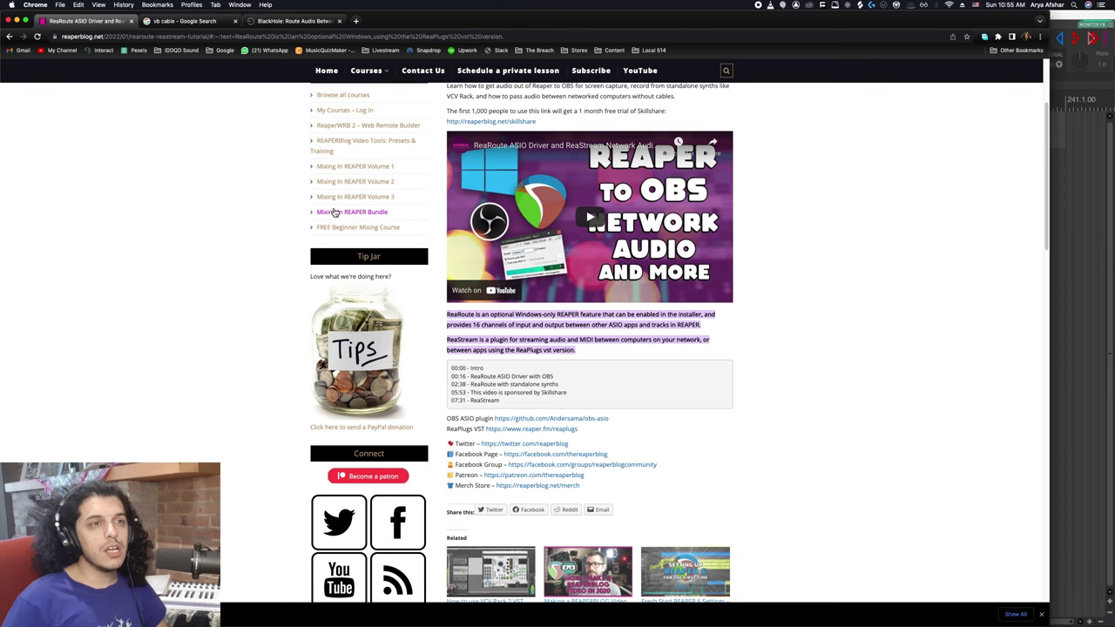
{"action": "key", "text": "ctrl+Tab"}
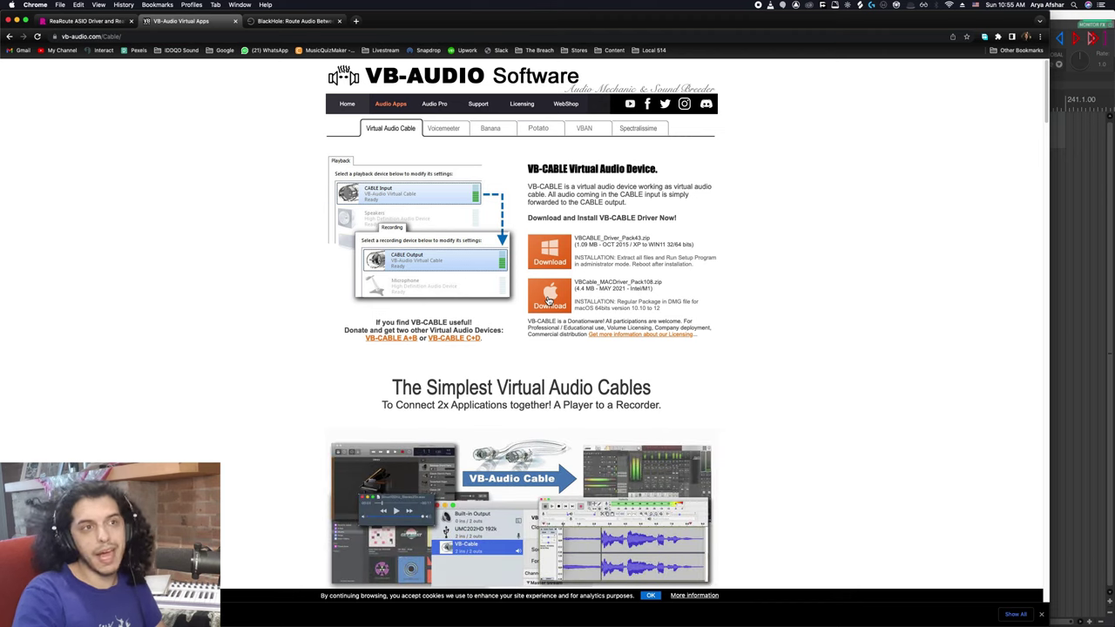
{"action": "left_click", "coordinate": [293, 20]}
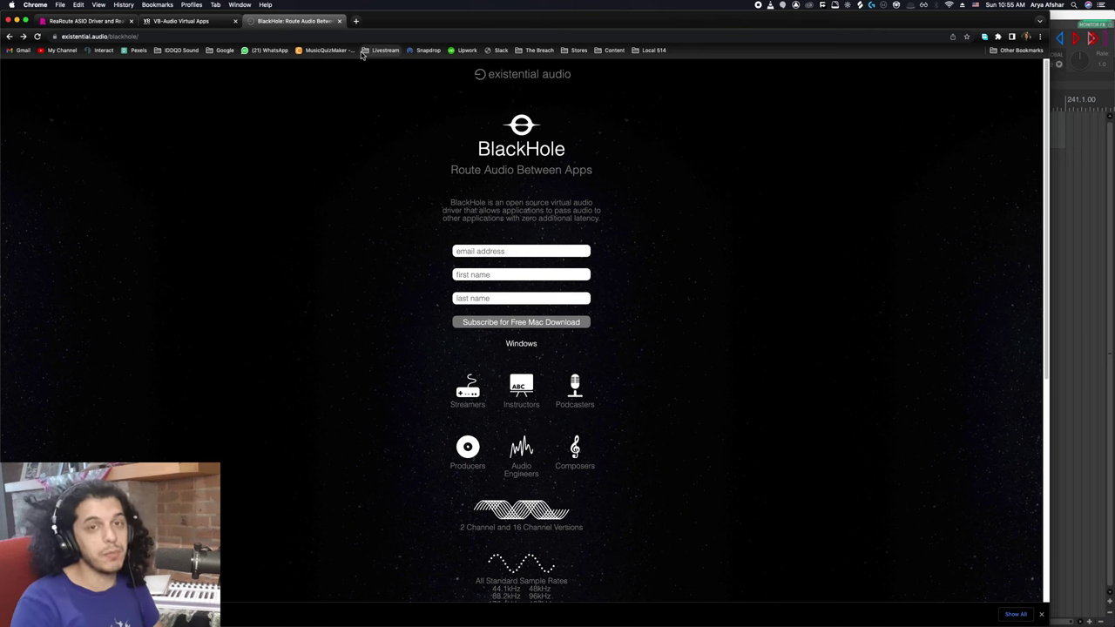
Step: Hide Chrome and launch Audio MIDI Setup through a Spotlight search for 'audio'
{"action": "key", "text": "super+h"}
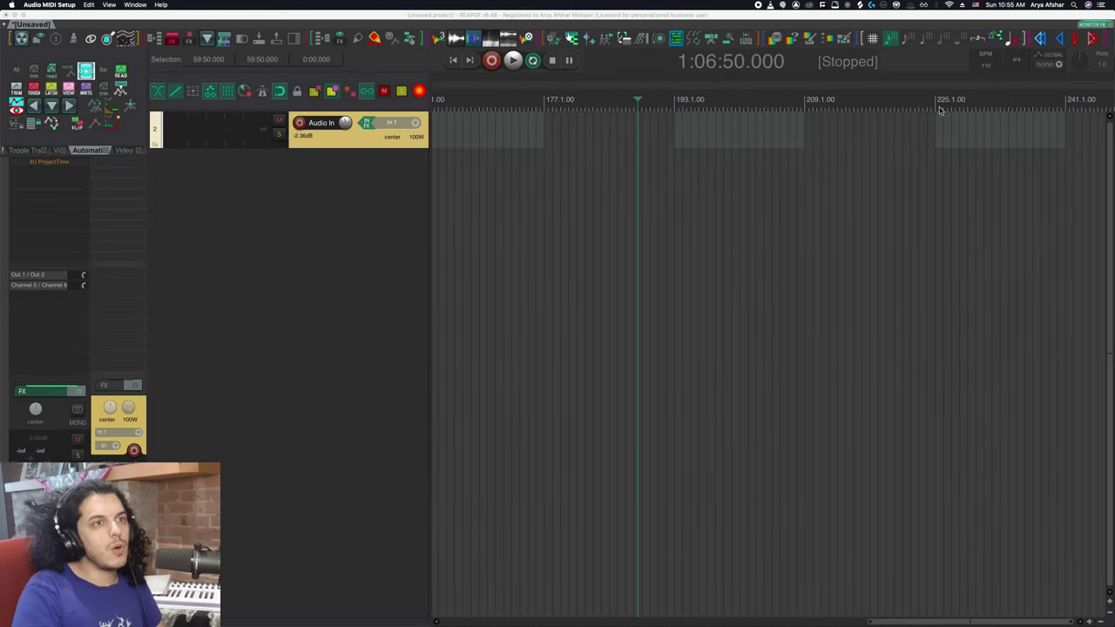
{"action": "left_click", "coordinate": [1077, 7]}
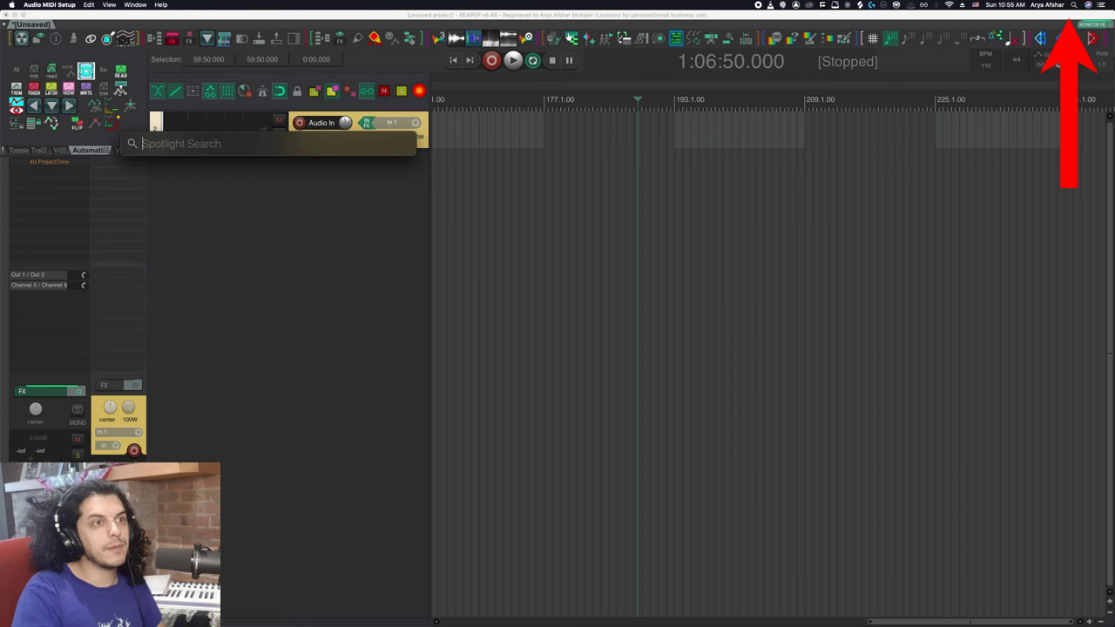
{"action": "type", "text": "audio"}
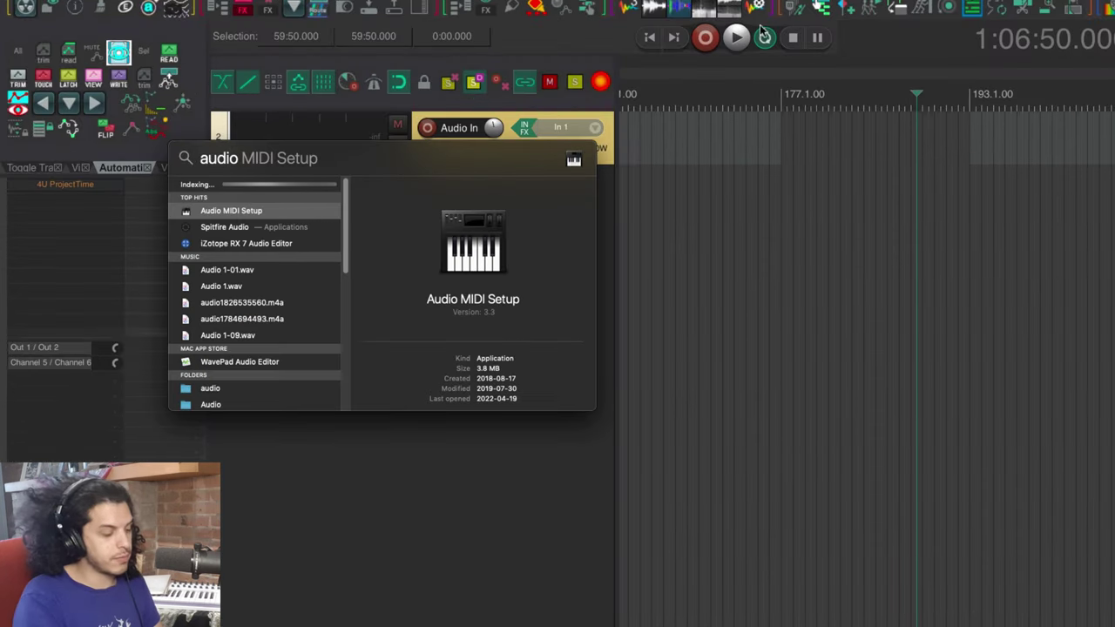
{"action": "left_click", "coordinate": [222, 212]}
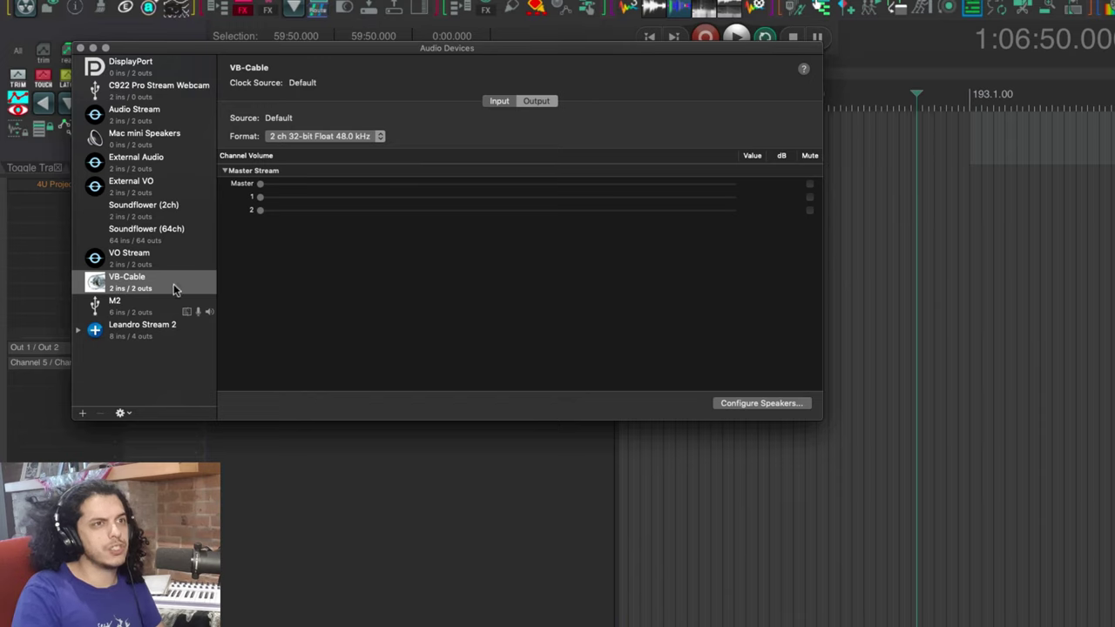
Step: Add a new aggregate device and rename it 'Routeback'
{"action": "left_click", "coordinate": [83, 415]}
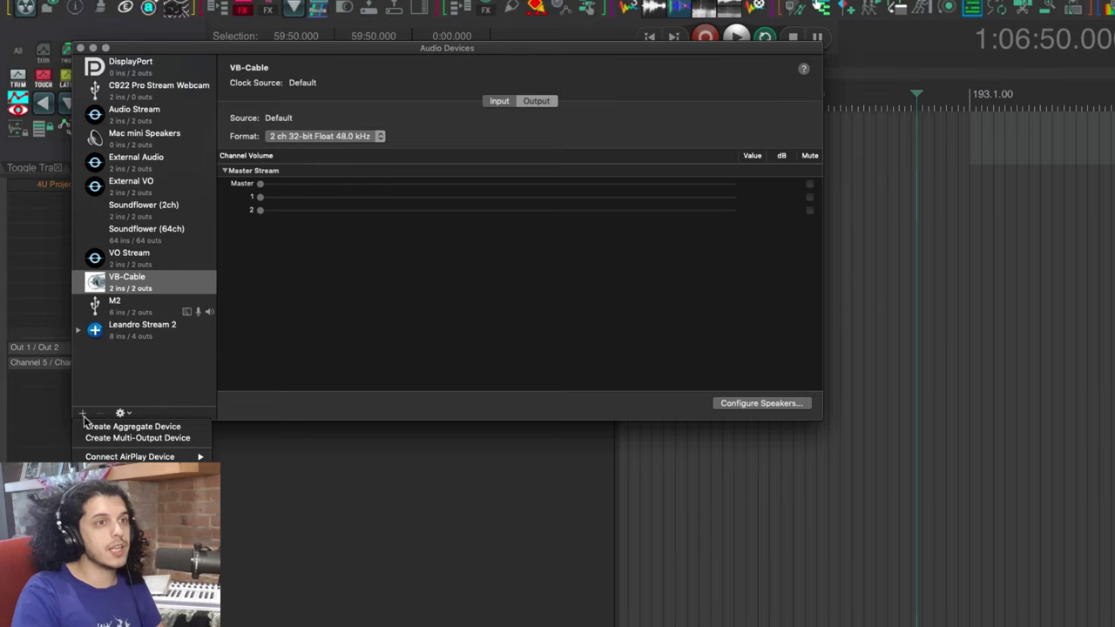
{"action": "left_click", "coordinate": [132, 427]}
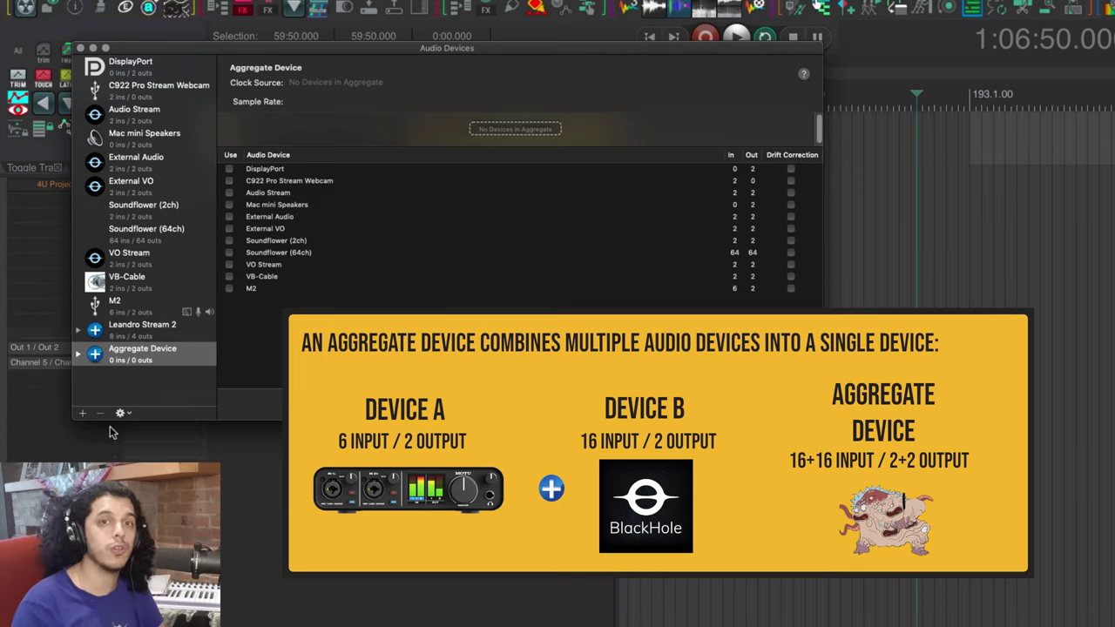
{"action": "double_click", "coordinate": [142, 349]}
{"action": "type", "text": "Routeba"}
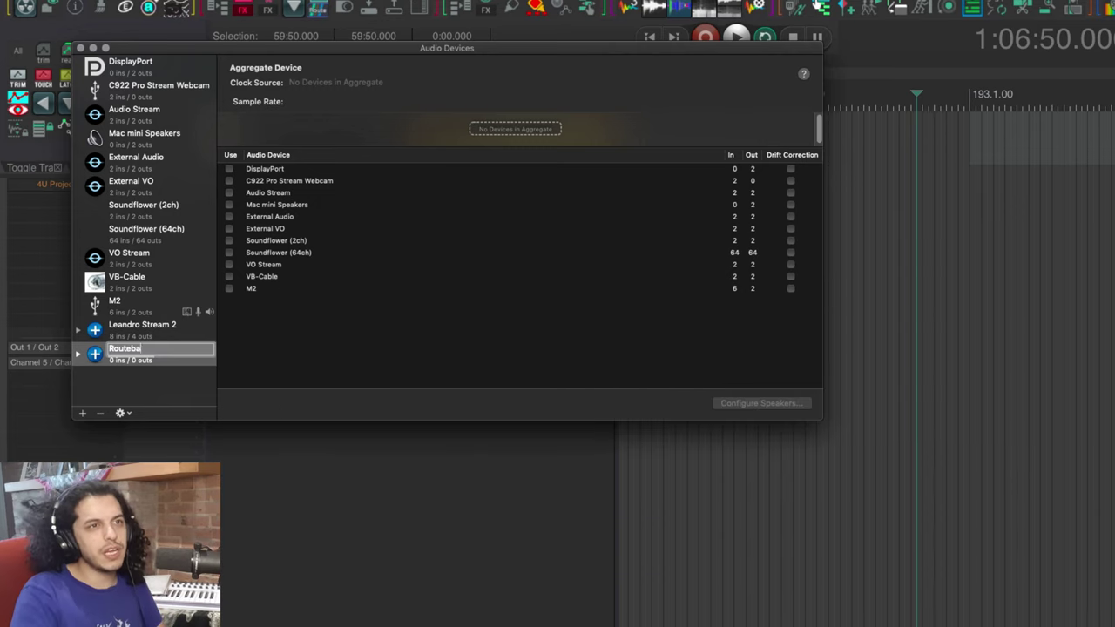
{"action": "type", "text": "ck"}
{"action": "key", "text": "Return"}
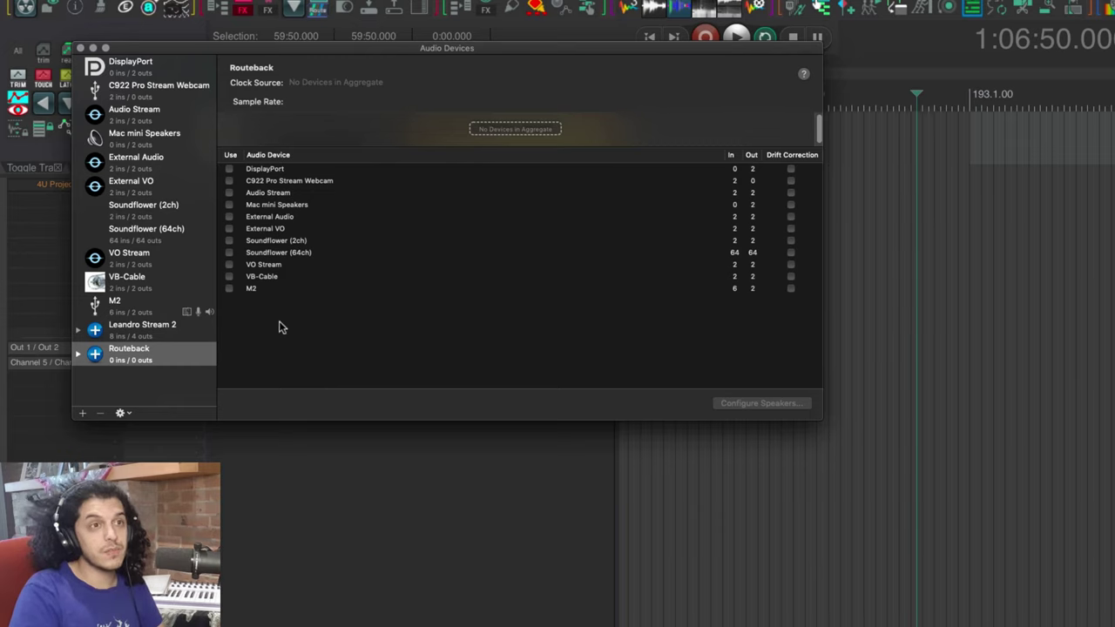
Step: Tick M2 and VB-Cable as Routeback subdevices, giving 8 ins / 4 outs
{"action": "left_click", "coordinate": [229, 289]}
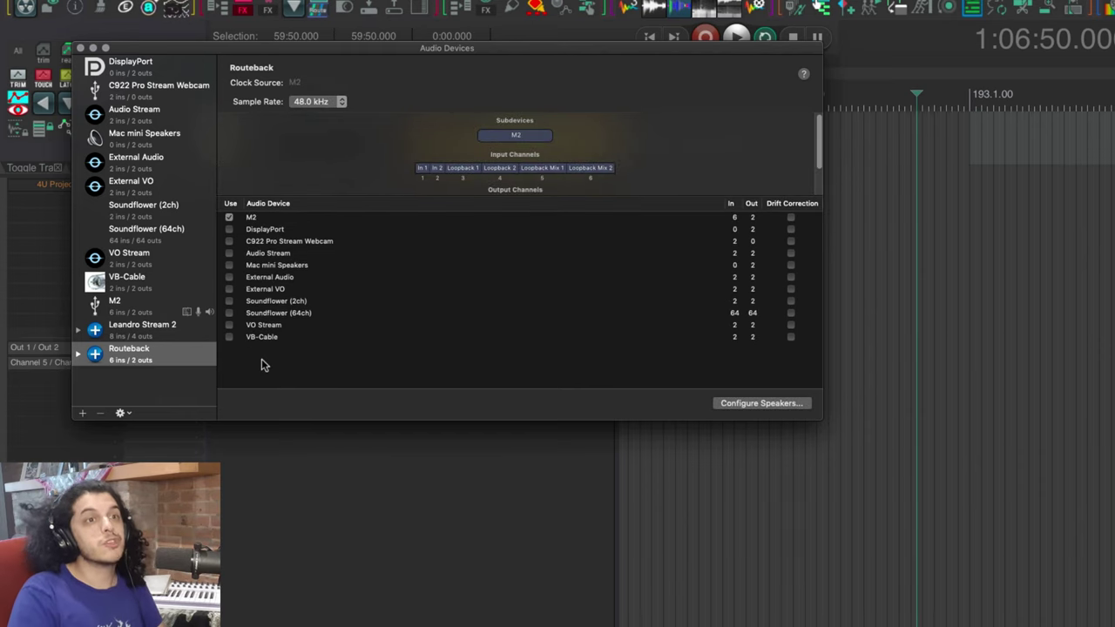
{"action": "left_click", "coordinate": [229, 337]}
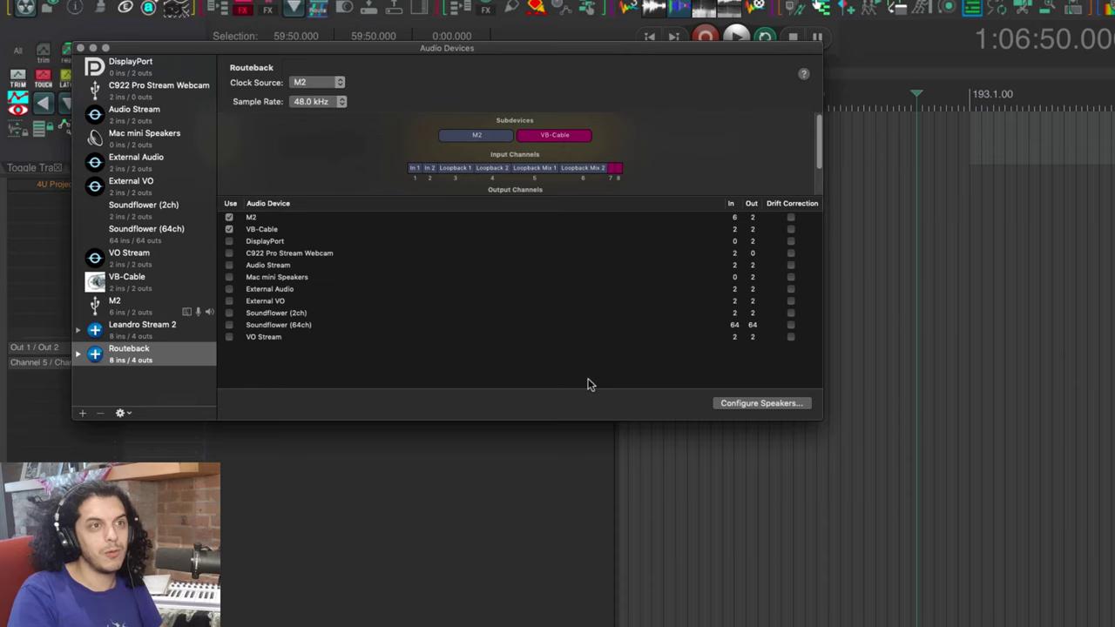
Step: Keep Routeback at 48.0 kHz with M2 as clock source, then quit Audio MIDI Setup
{"action": "left_click", "coordinate": [340, 101]}
{"action": "left_click", "coordinate": [359, 101]}
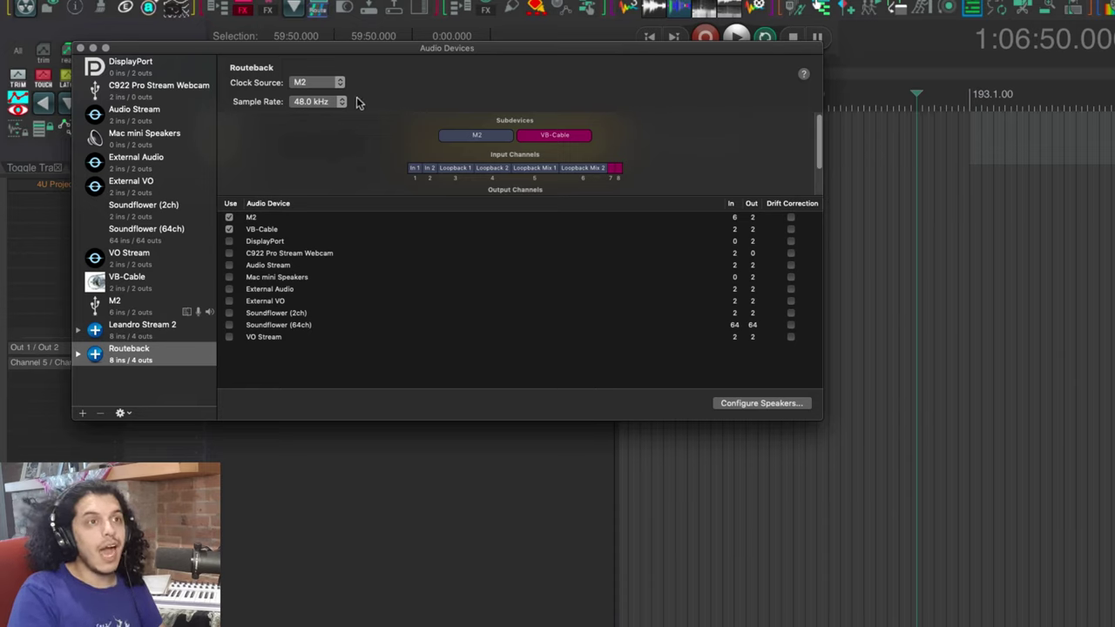
{"action": "left_click", "coordinate": [340, 82]}
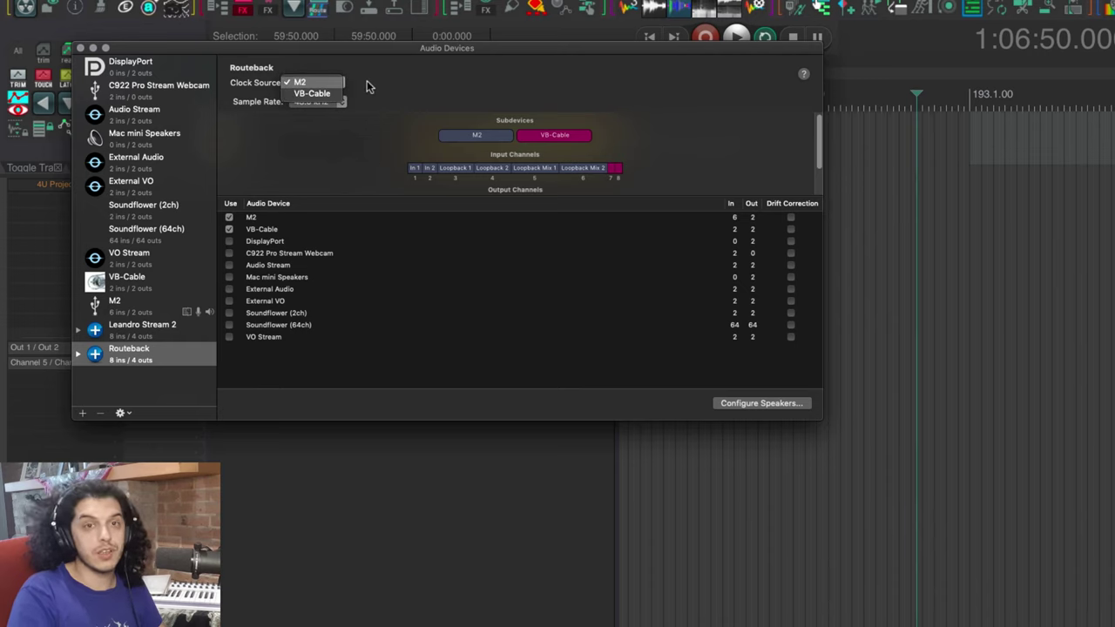
{"action": "left_click", "coordinate": [369, 80]}
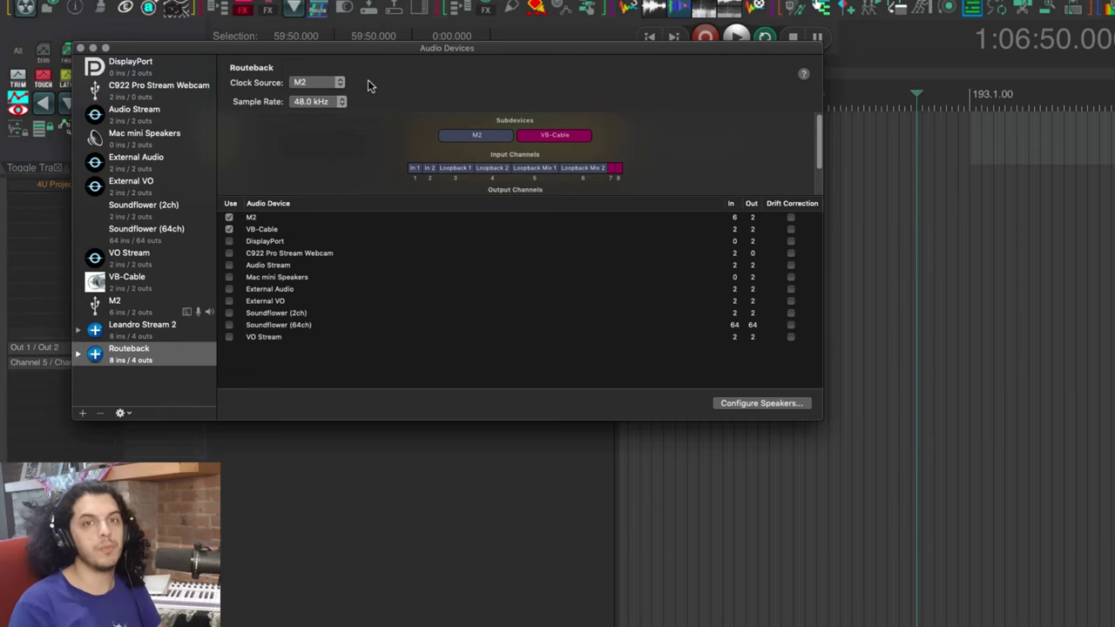
{"action": "key", "text": "super+q"}
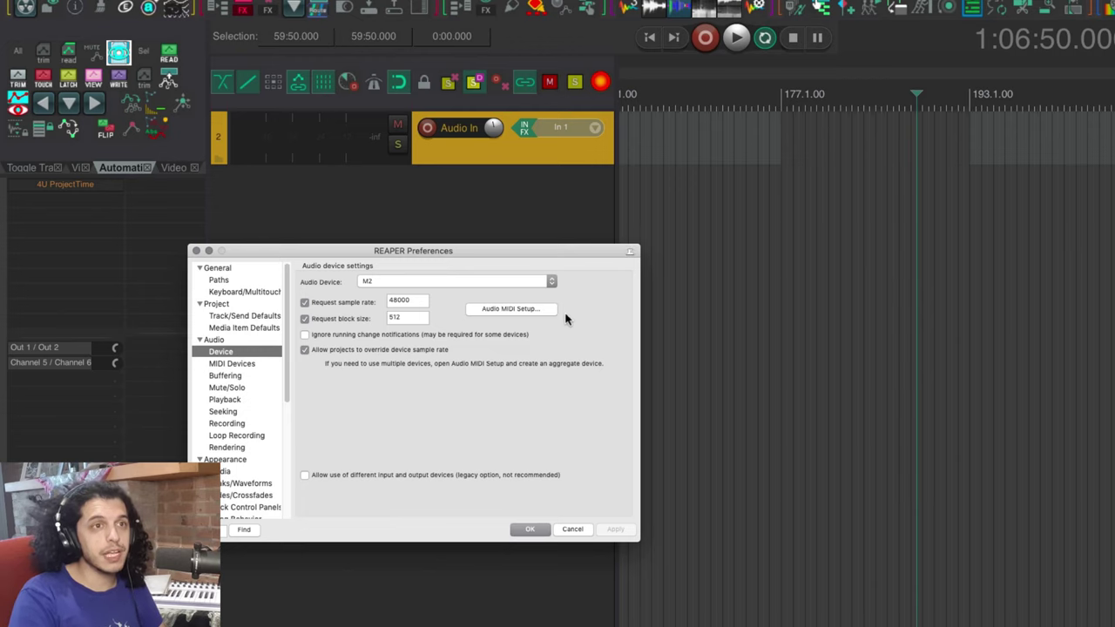
Step: Make Routeback REAPER's audio device in Preferences and apply the change
{"action": "left_click", "coordinate": [413, 282]}
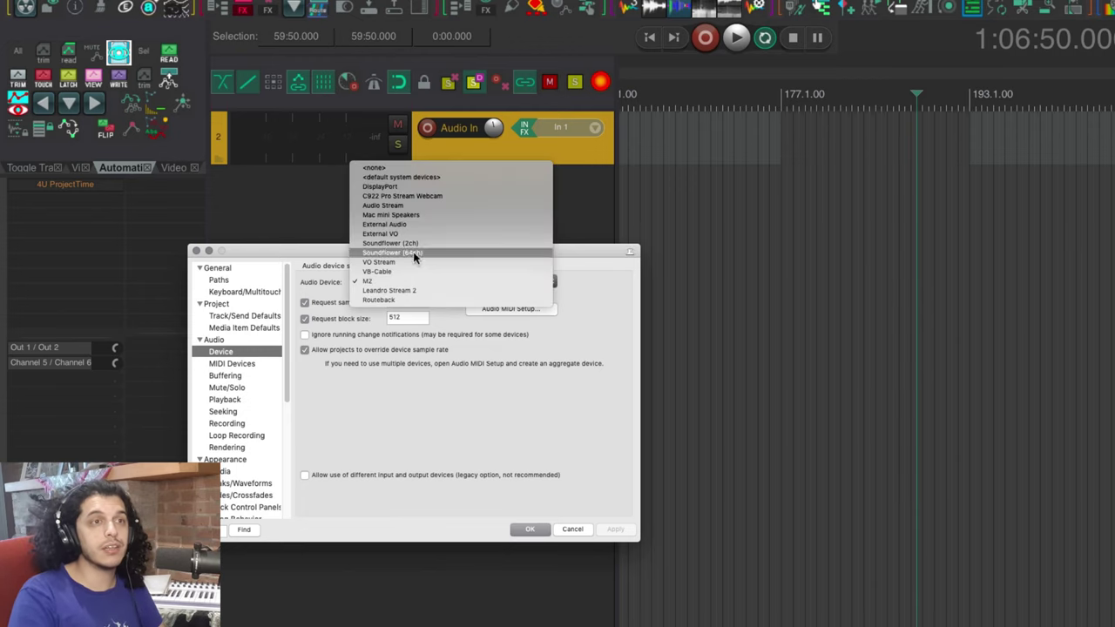
{"action": "left_click", "coordinate": [425, 303]}
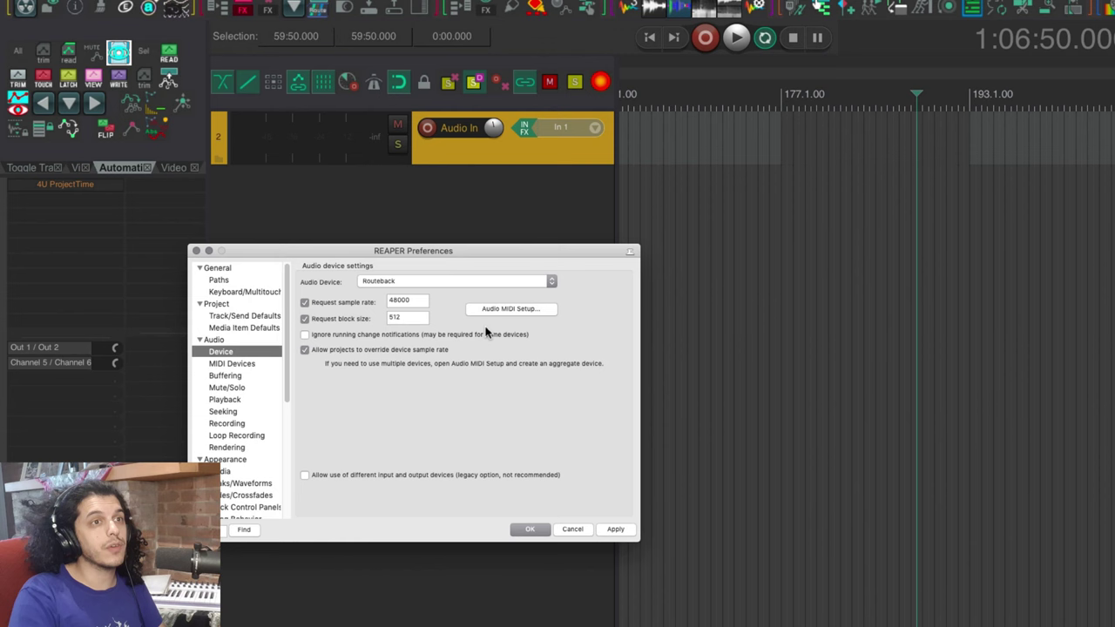
{"action": "key", "text": "Return"}
Step: Set the track input to stereo Input 1/2 (VB-Cable) and route system sound output to VB-Cable
{"action": "right_click", "coordinate": [428, 128]}
{"action": "mouse_move", "coordinate": [488, 323]}
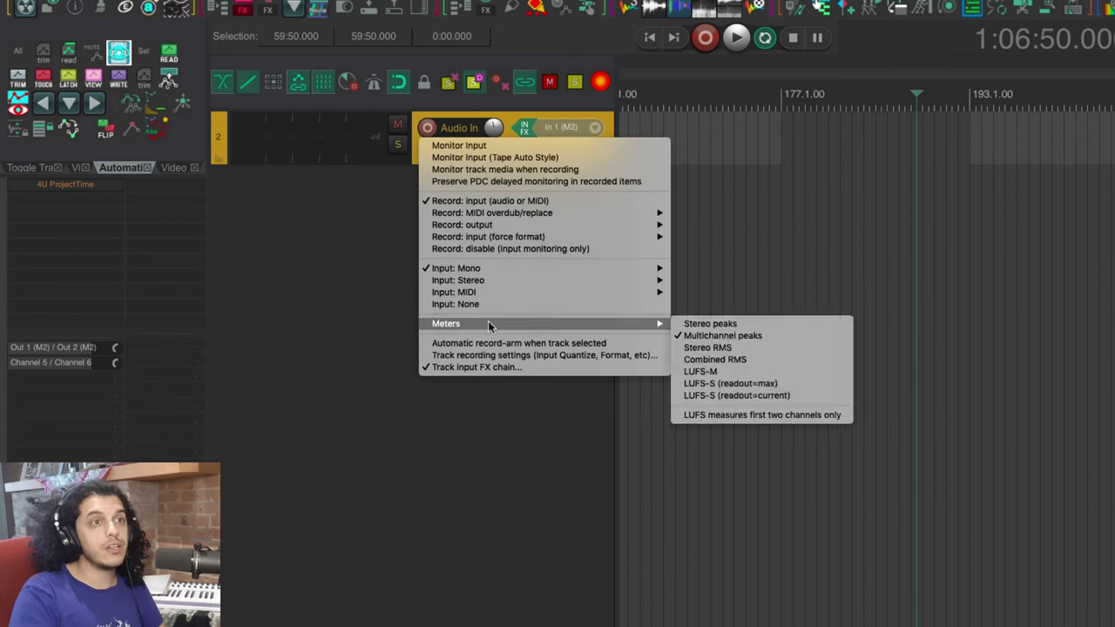
{"action": "mouse_move", "coordinate": [541, 280]}
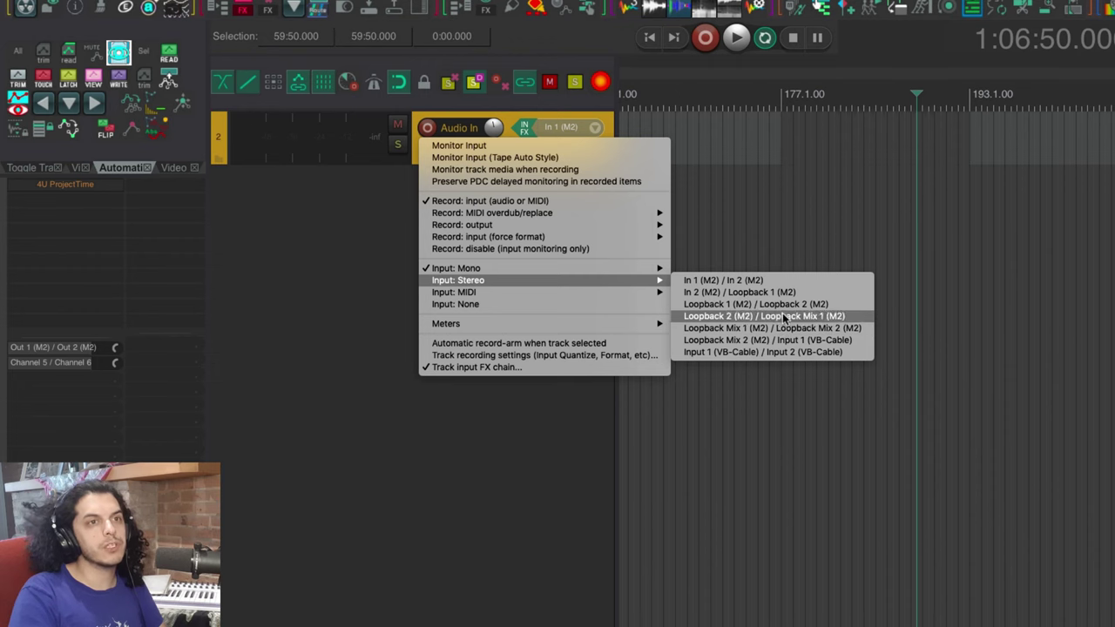
{"action": "left_click", "coordinate": [760, 353]}
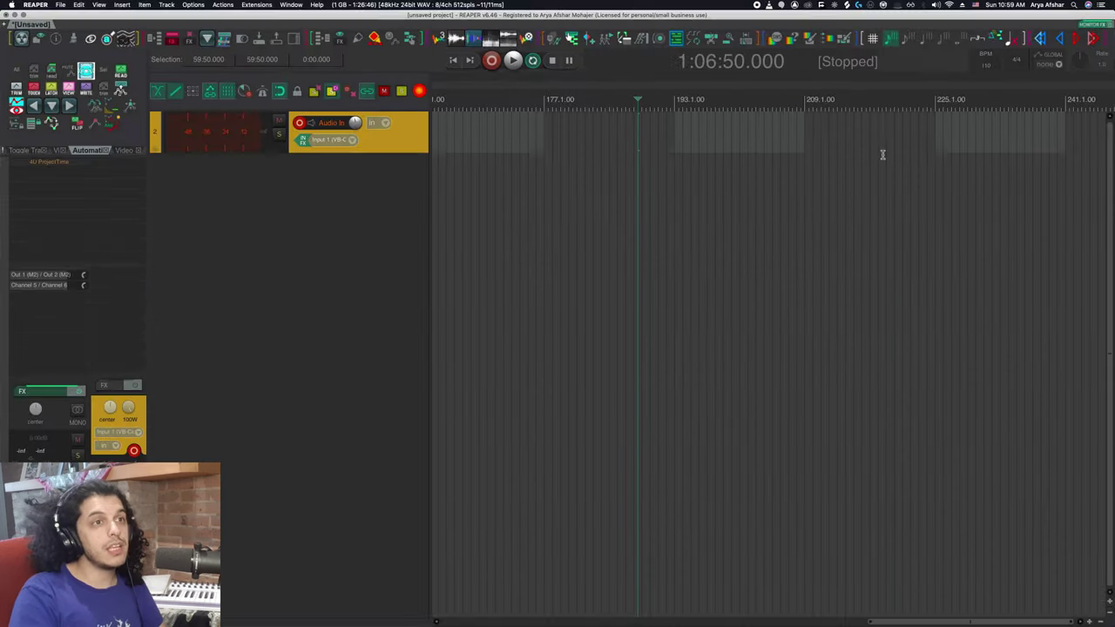
{"action": "left_click", "coordinate": [935, 6]}
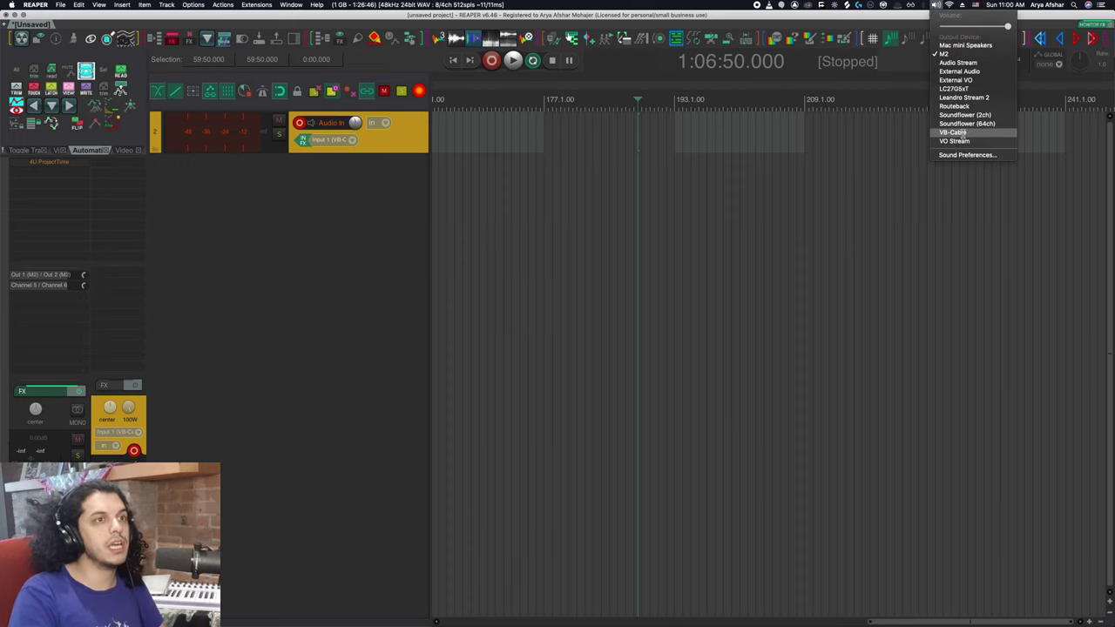
{"action": "left_click", "coordinate": [953, 132]}
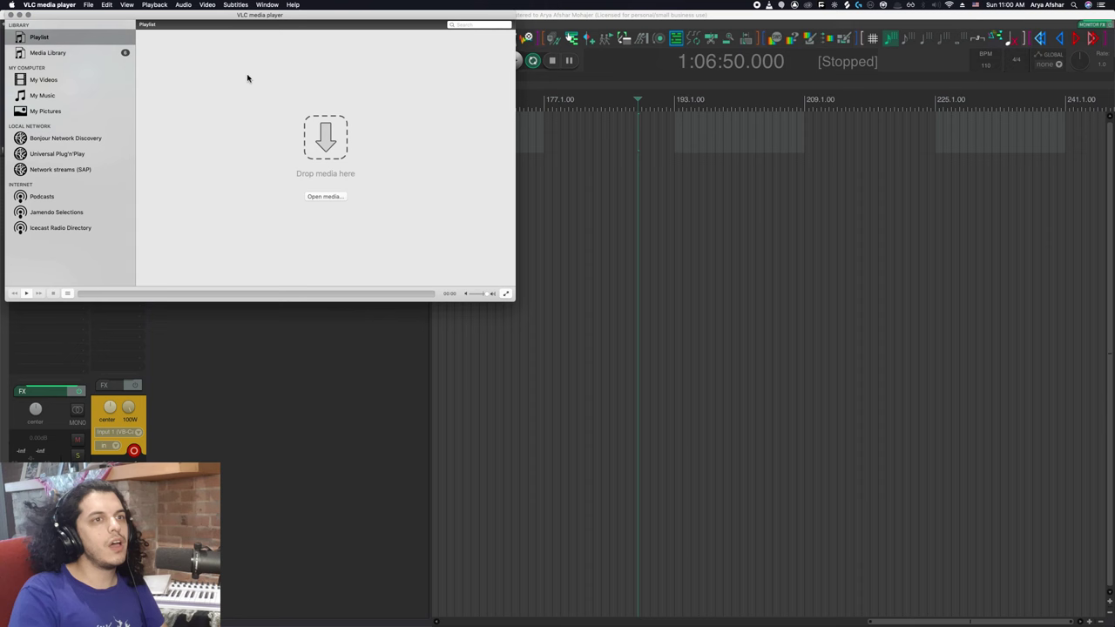
Step: Play Iddqd's Kurdistan Waltz in Spotify, open the discography, then return to REAPER
{"action": "key", "text": "super+Tab"}
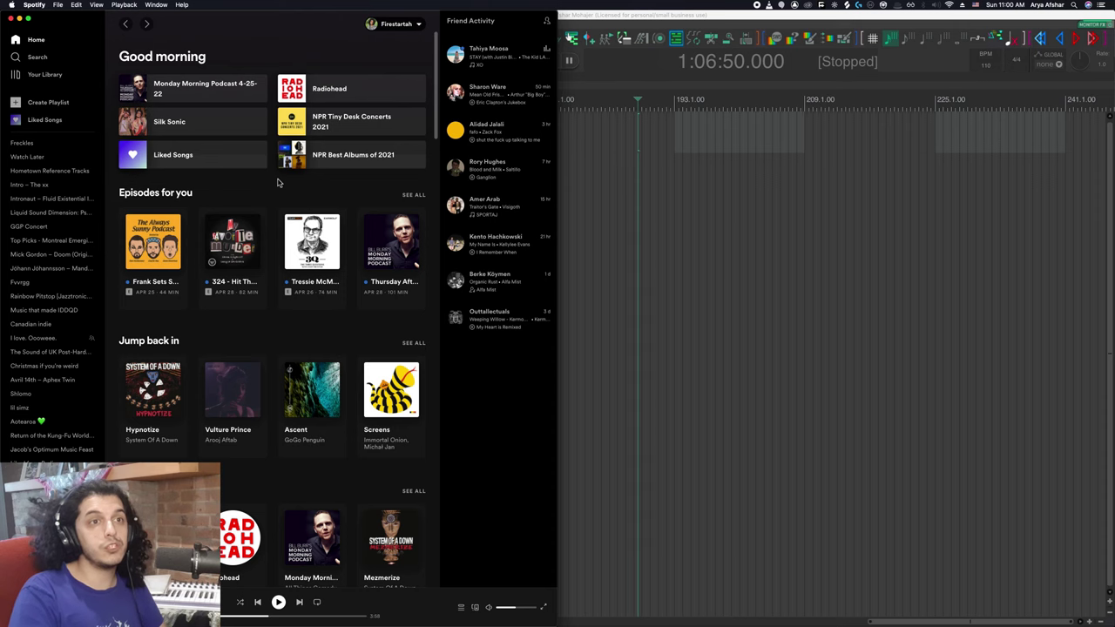
{"action": "mouse_move", "coordinate": [437, 620]}
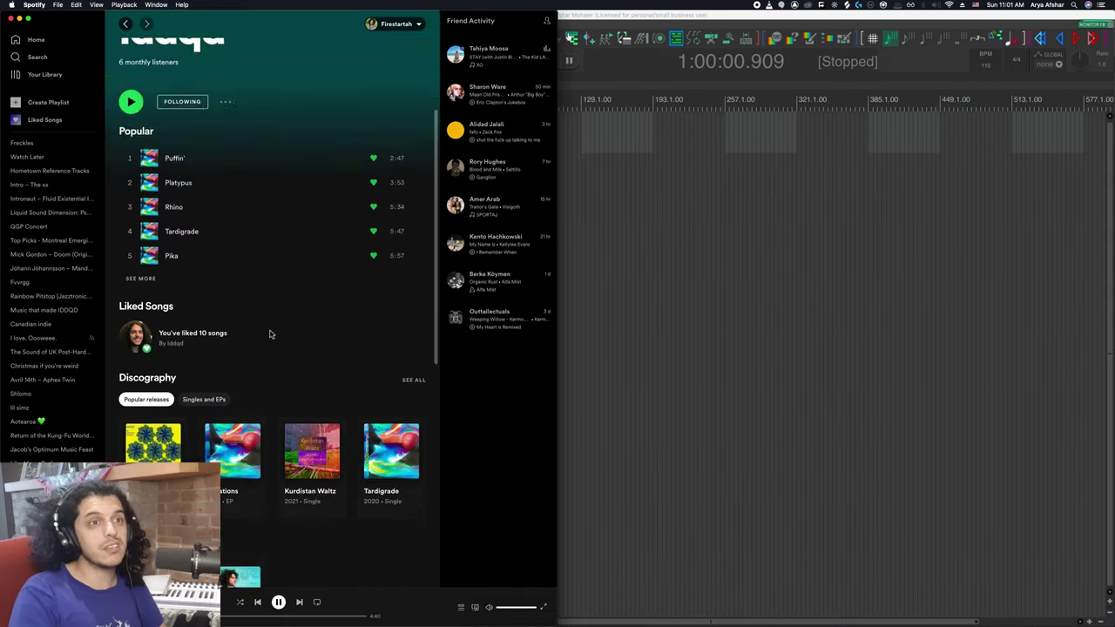
{"action": "scroll", "coordinate": [268, 328], "scroll_direction": "down", "scroll_amount": 3}
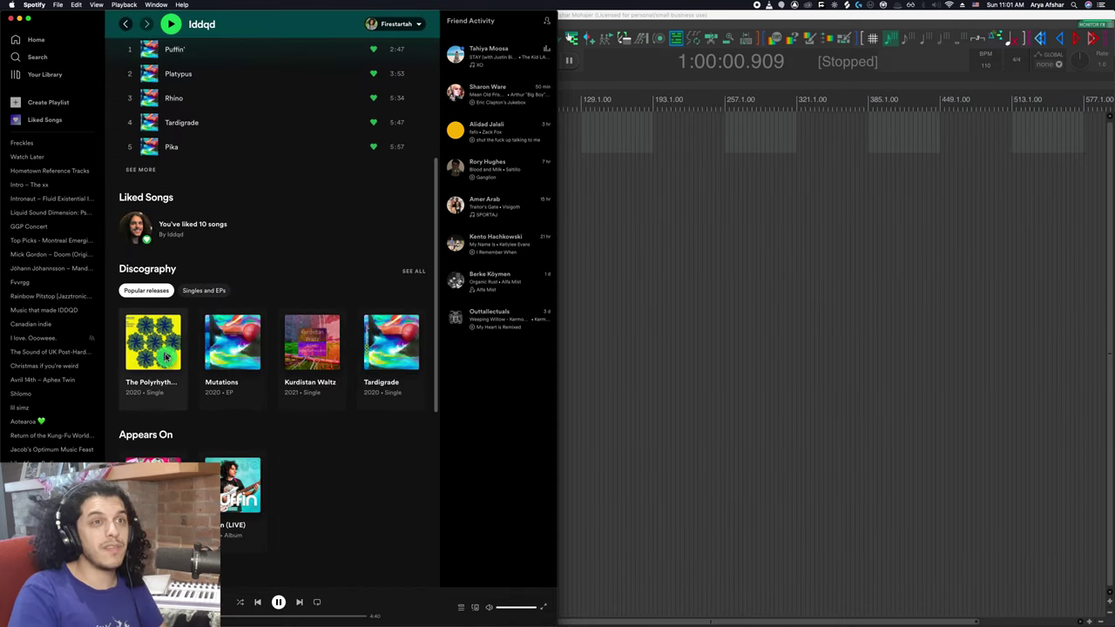
{"action": "left_click", "coordinate": [146, 393]}
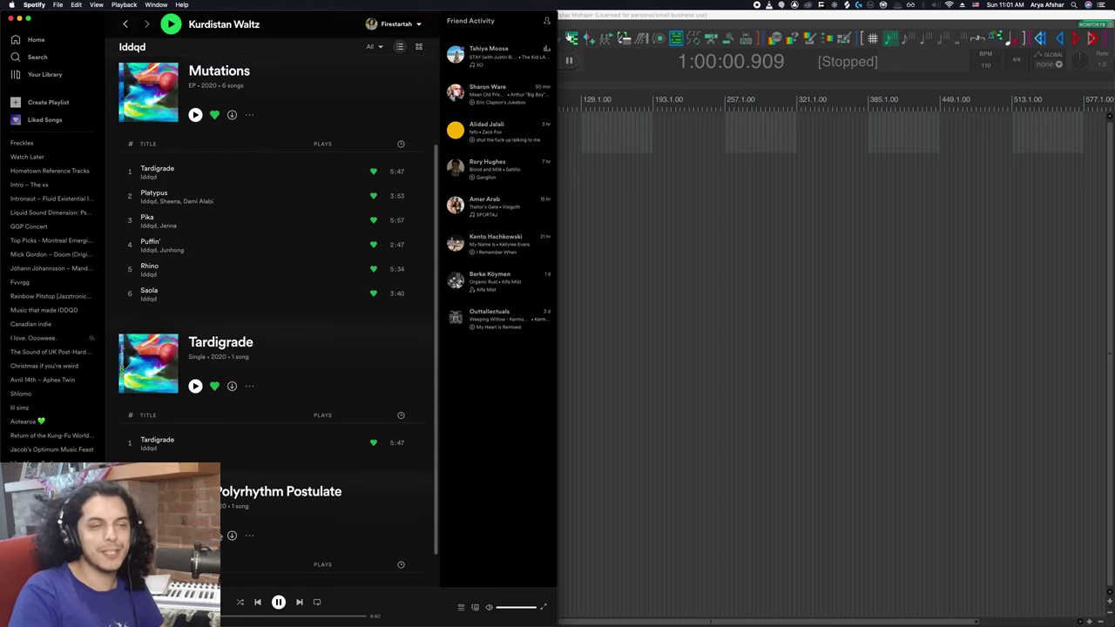
{"action": "left_click", "coordinate": [627, 383]}
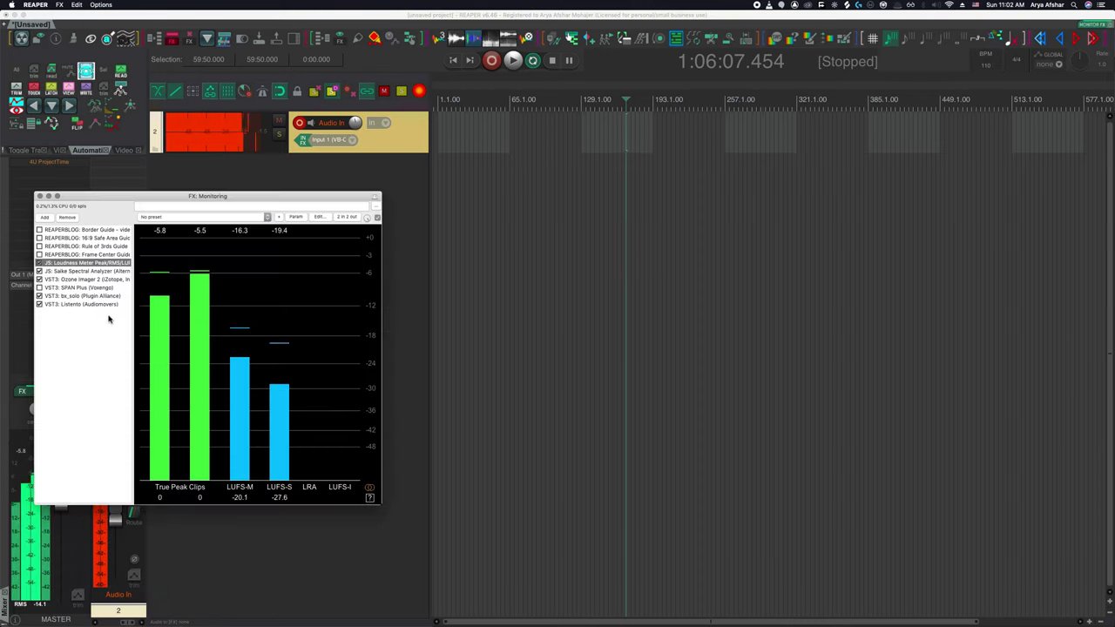
Step: View Saike Spectral Analyzer, close the monitoring chain, toggle master mono off again, and play
{"action": "left_click", "coordinate": [83, 272]}
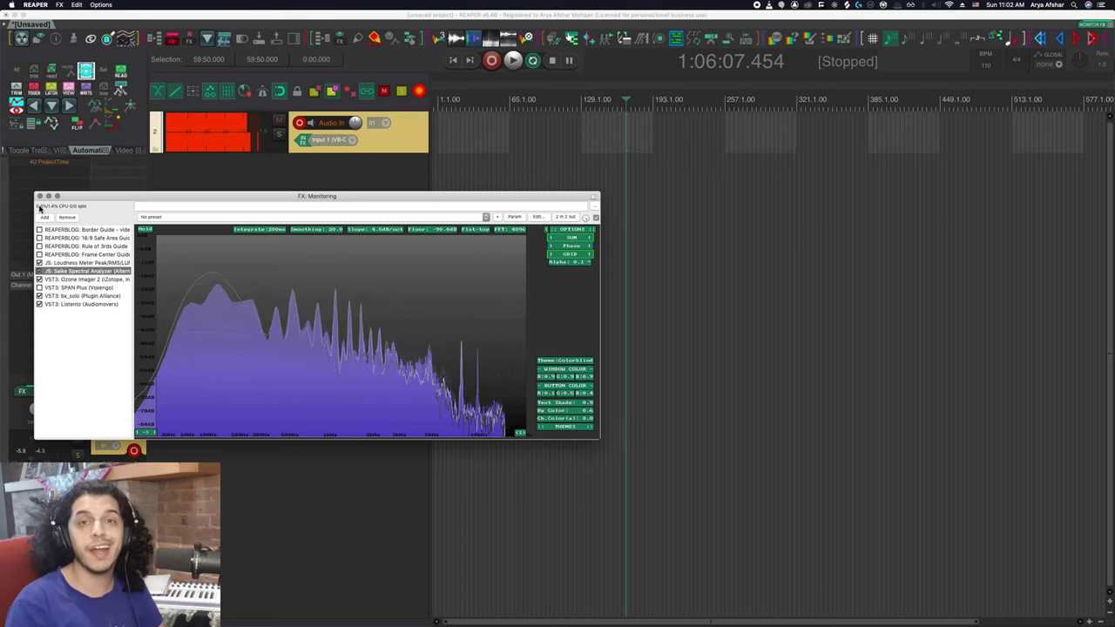
{"action": "key", "text": "super+w"}
{"action": "left_click", "coordinate": [77, 411]}
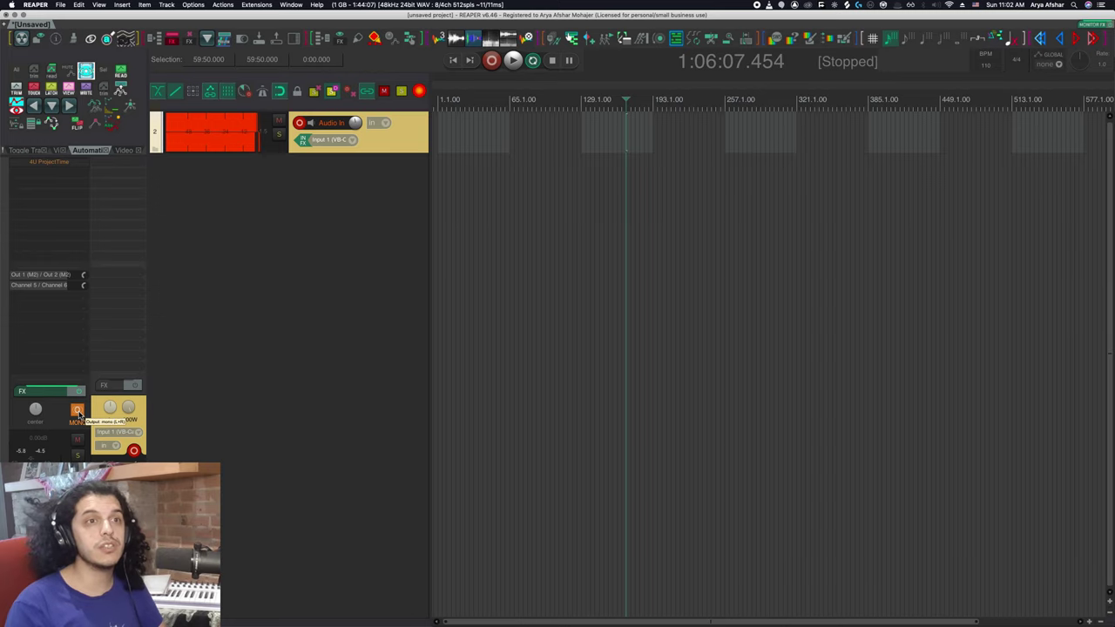
{"action": "left_click", "coordinate": [77, 411]}
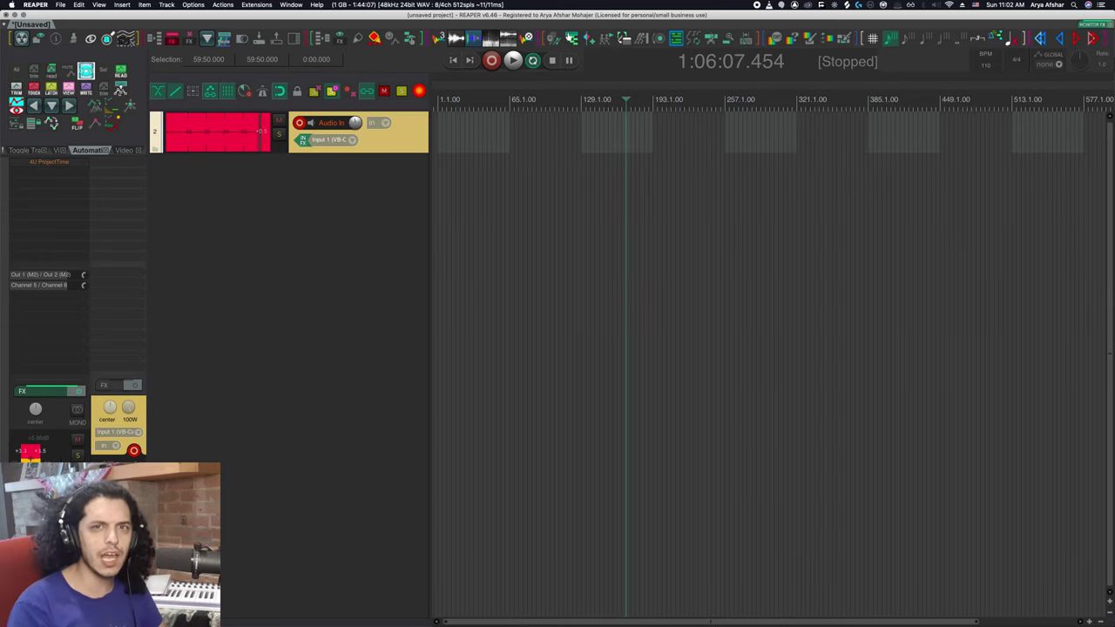
{"action": "key", "text": "space"}
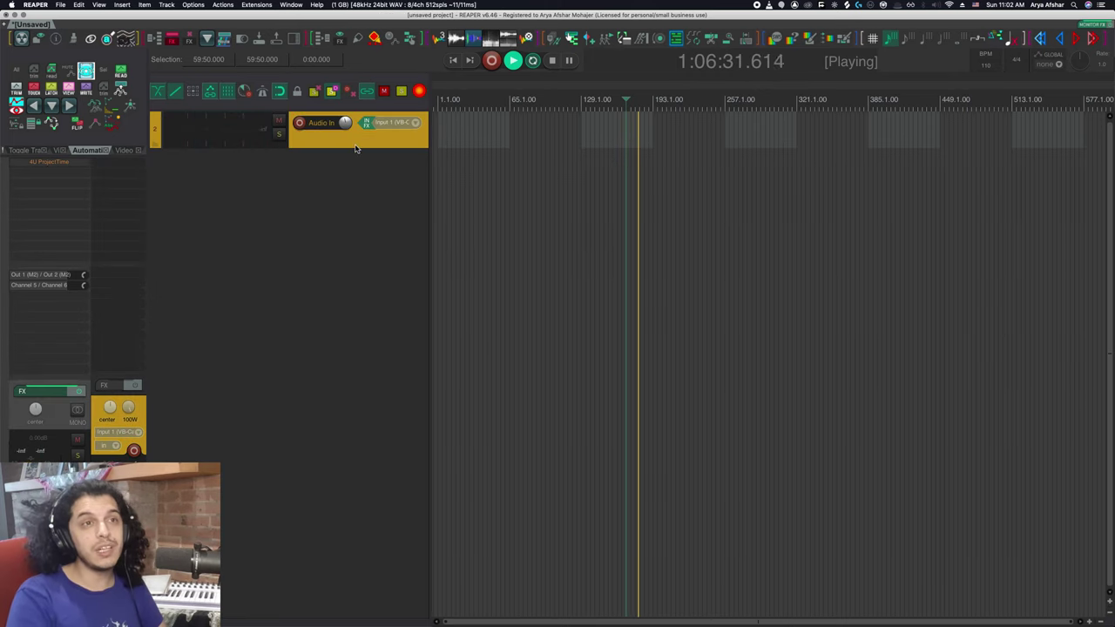
Step: Choose Input: Stereo > Loopback 1 (M2) / Loopback 2 (M2) for the Audio In track
{"action": "right_click", "coordinate": [300, 122]}
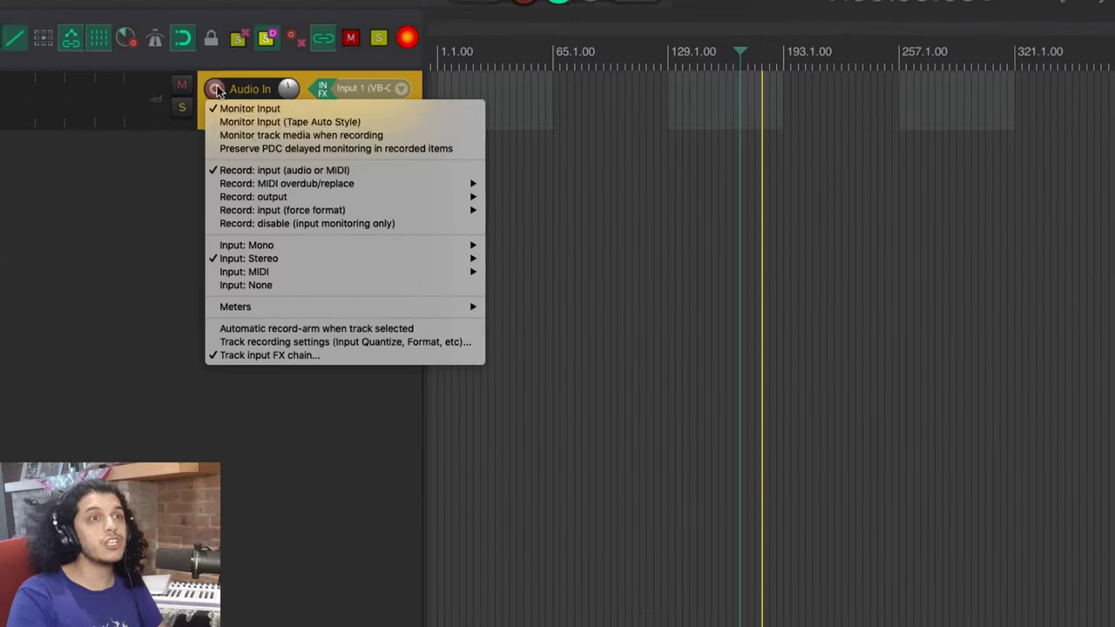
{"action": "mouse_move", "coordinate": [347, 259]}
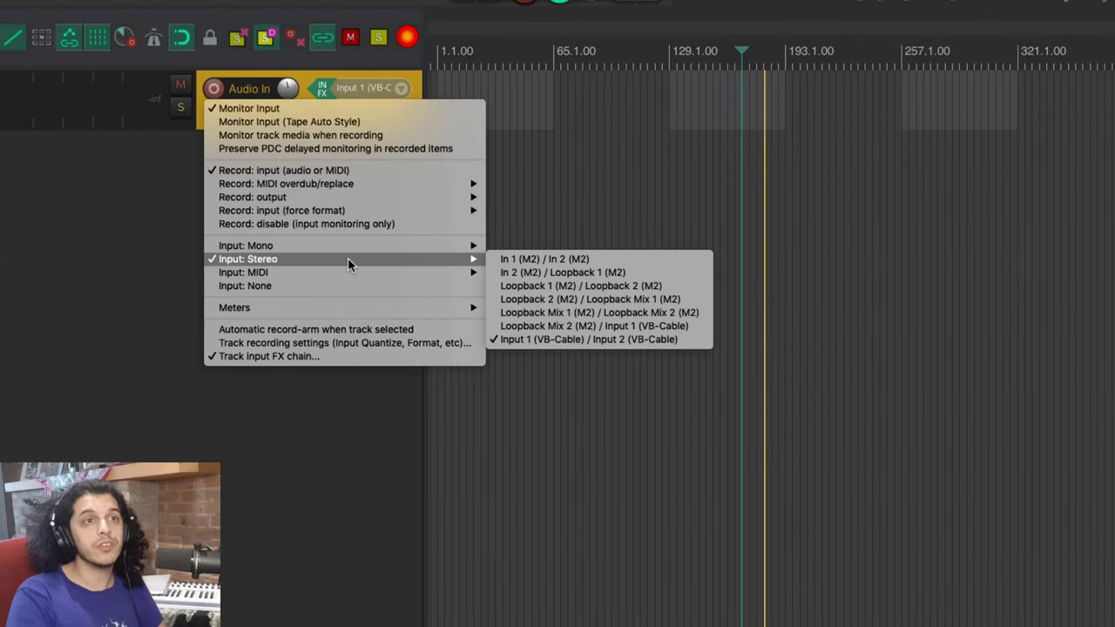
{"action": "left_click", "coordinate": [535, 287]}
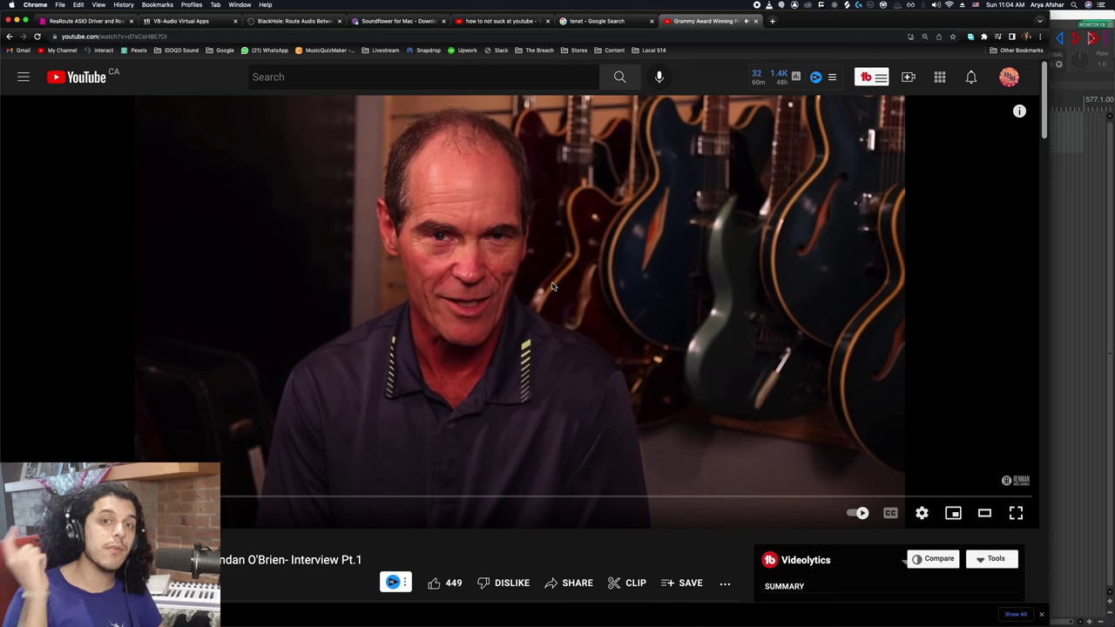
Step: Return to REAPER from the Brendan O'Brien interview playing on YouTube
{"action": "left_click", "coordinate": [1074, 294]}
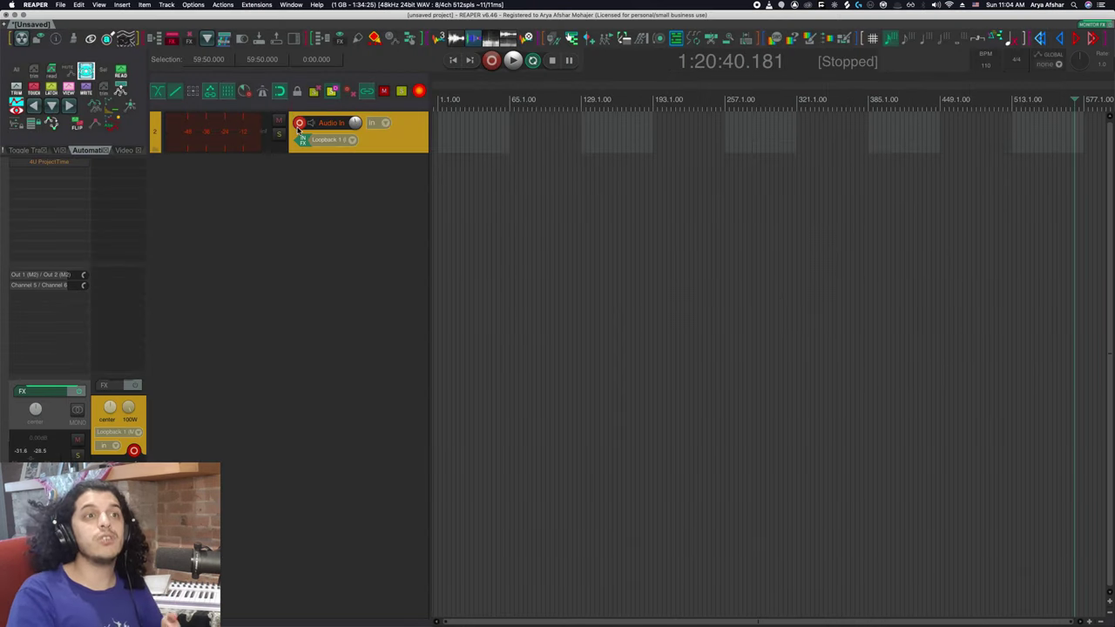
Step: Start REAPER playback from an earlier position and route system sound output to M2
{"action": "left_click", "coordinate": [483, 122]}
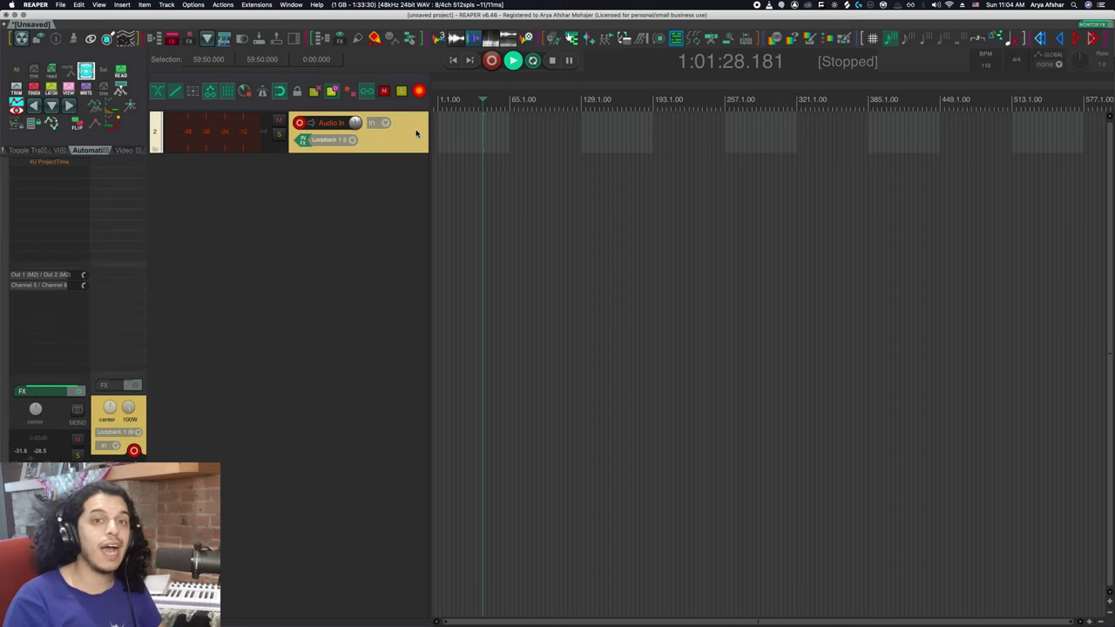
{"action": "key", "text": "space"}
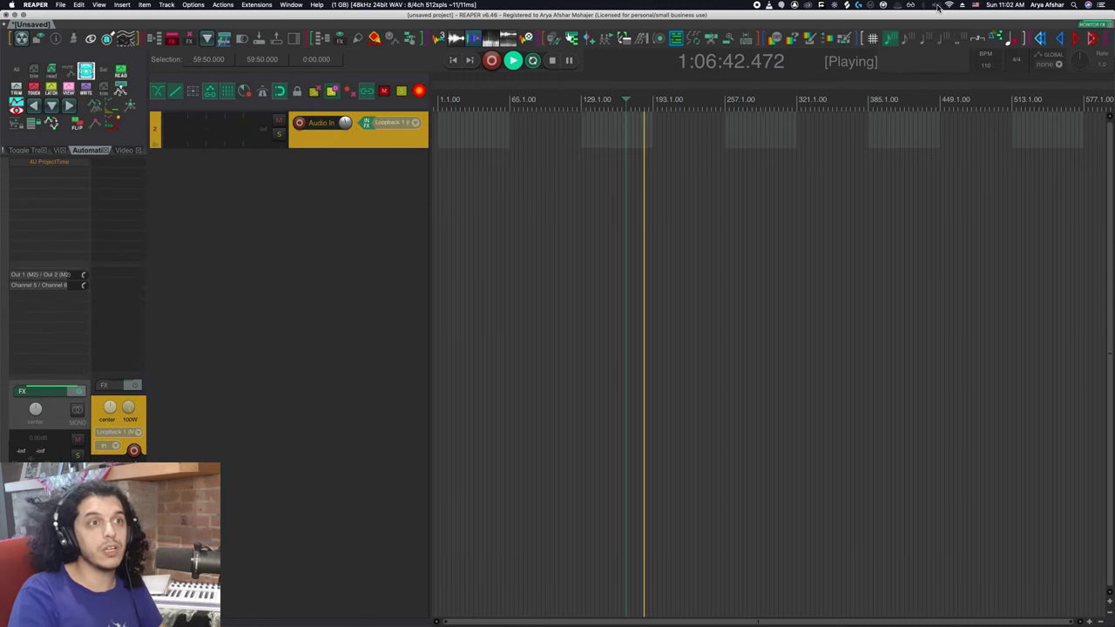
{"action": "left_click", "coordinate": [936, 6]}
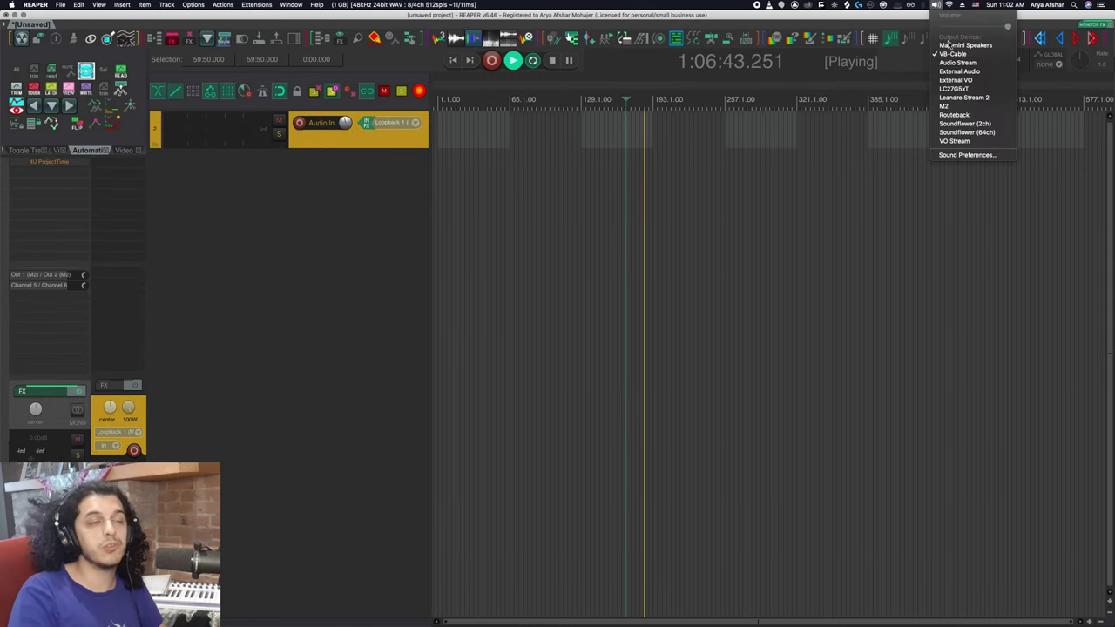
{"action": "left_click", "coordinate": [947, 106]}
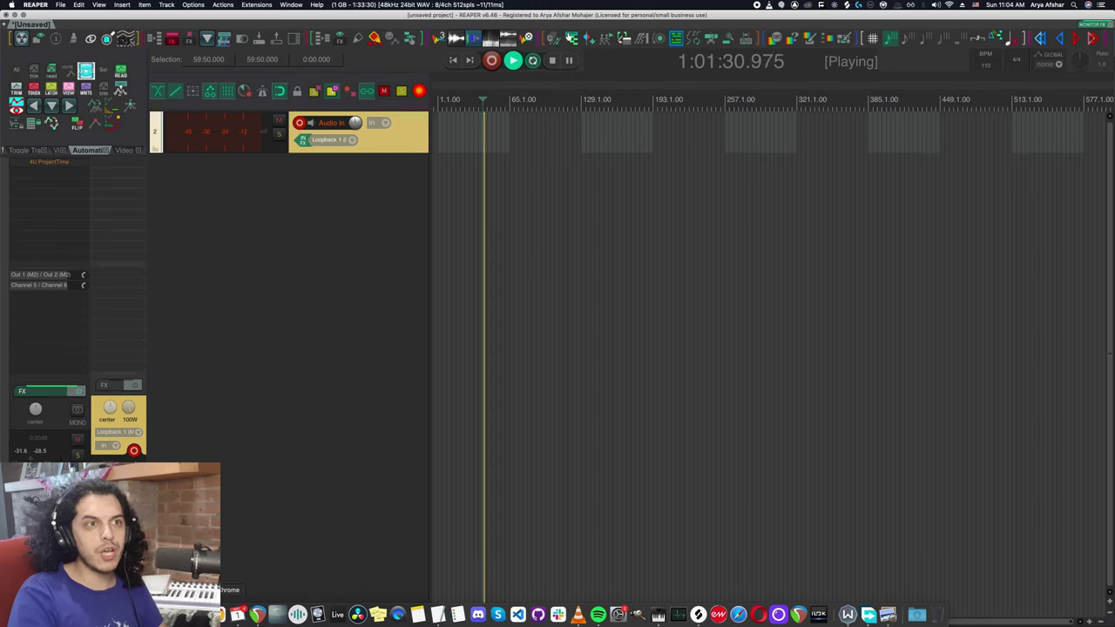
Step: Play the YouTube video, then return to REAPER and stop playback
{"action": "left_click", "coordinate": [229, 615]}
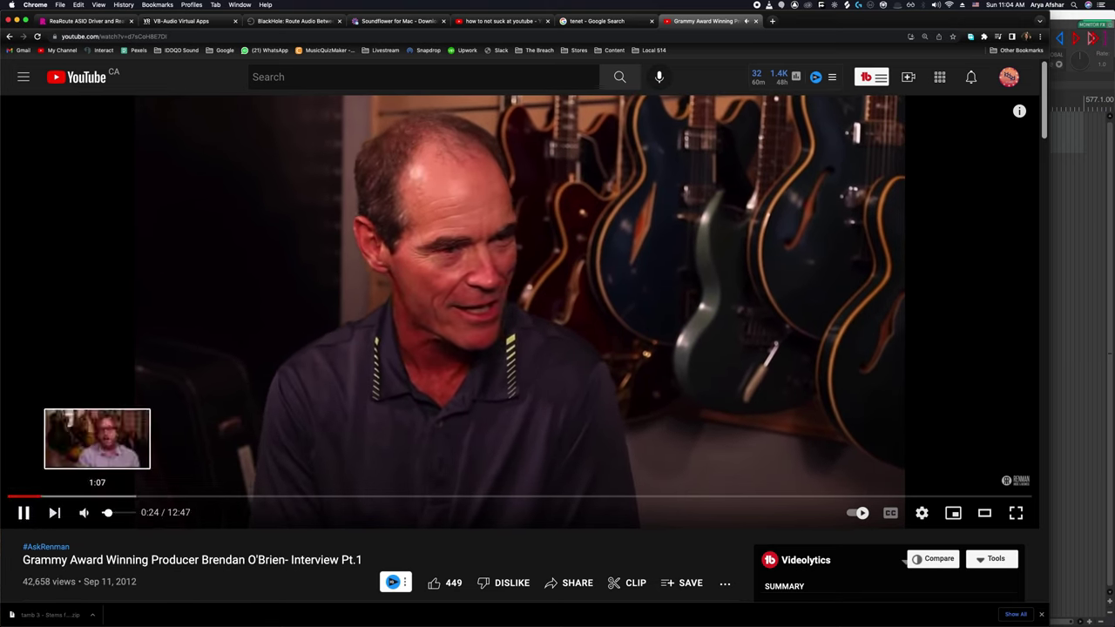
{"action": "key", "text": "super+Tab"}
{"action": "key", "text": "End"}
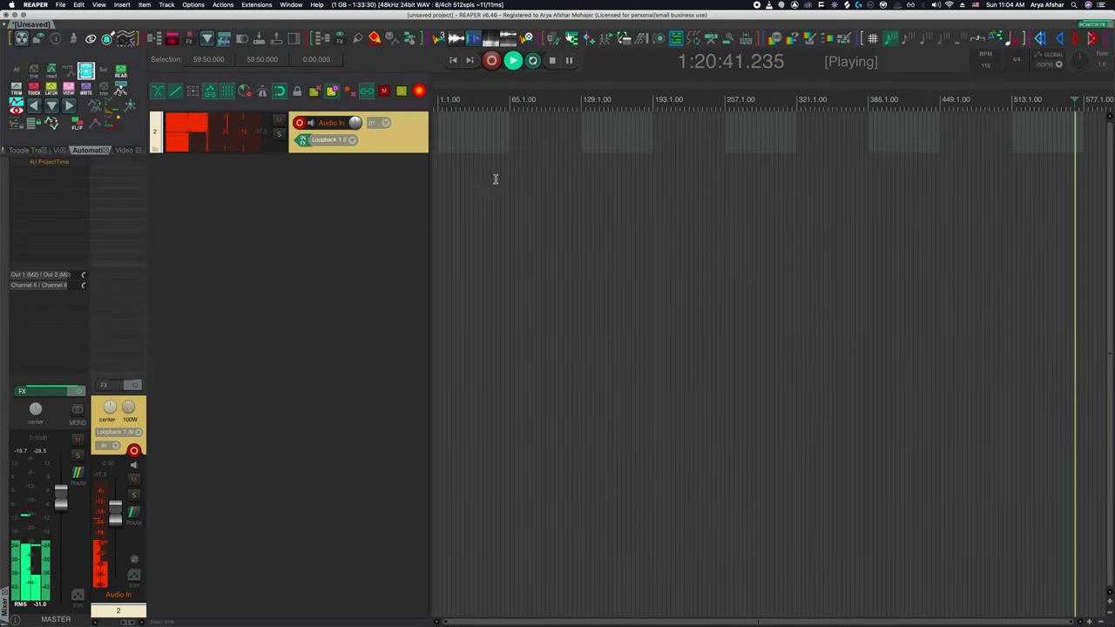
{"action": "key", "text": "space"}
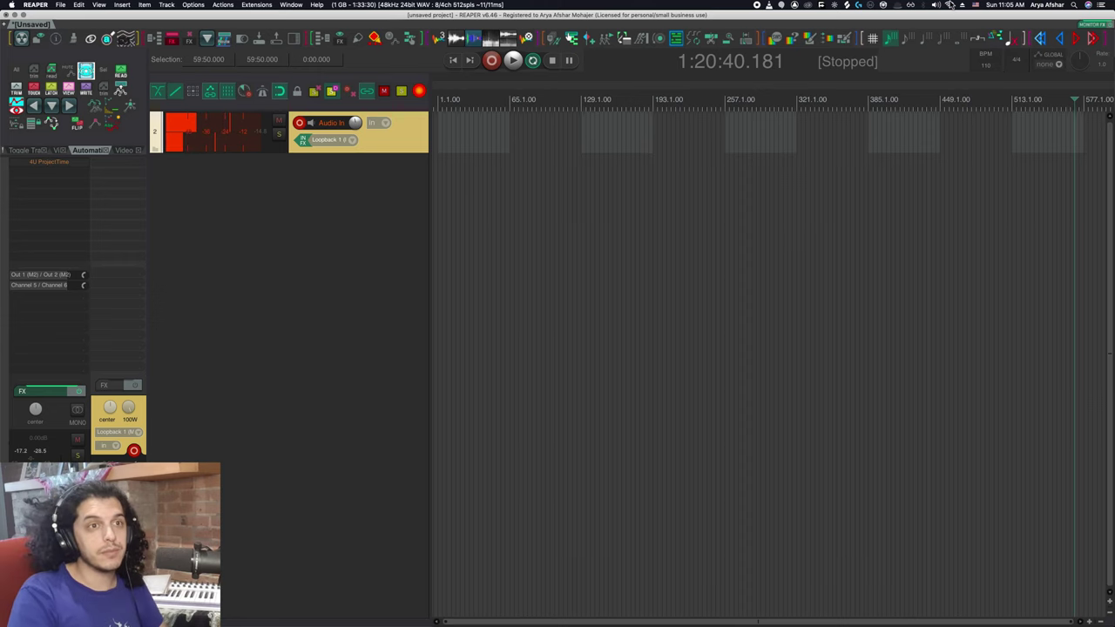
Step: Route system sound output back to VB-Cable and arm the Audio In track
{"action": "left_click", "coordinate": [941, 7]}
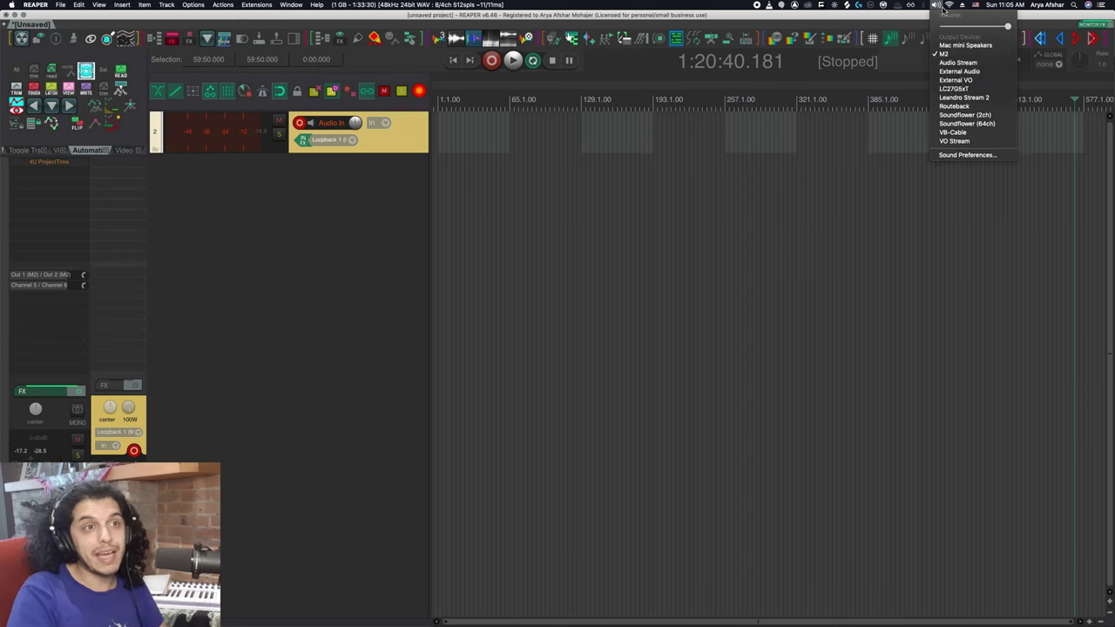
{"action": "left_click", "coordinate": [954, 132]}
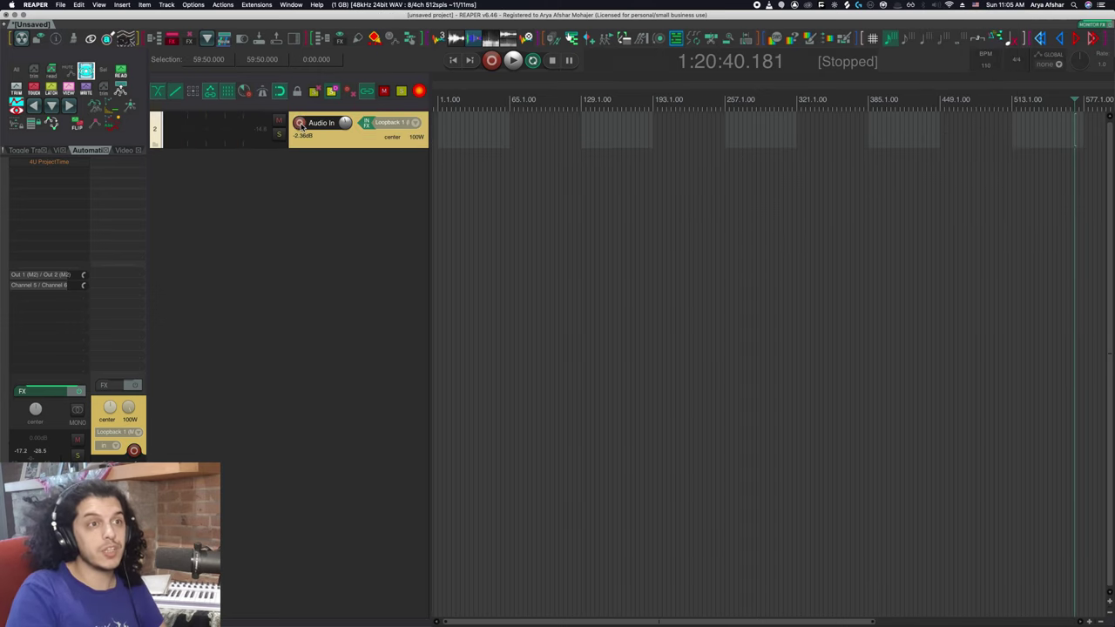
{"action": "left_click", "coordinate": [301, 125]}
Step: Set the track's stereo input to Input 1 / Input 2 (VB-Cable)
{"action": "right_click", "coordinate": [300, 125]}
{"action": "mouse_move", "coordinate": [331, 227]}
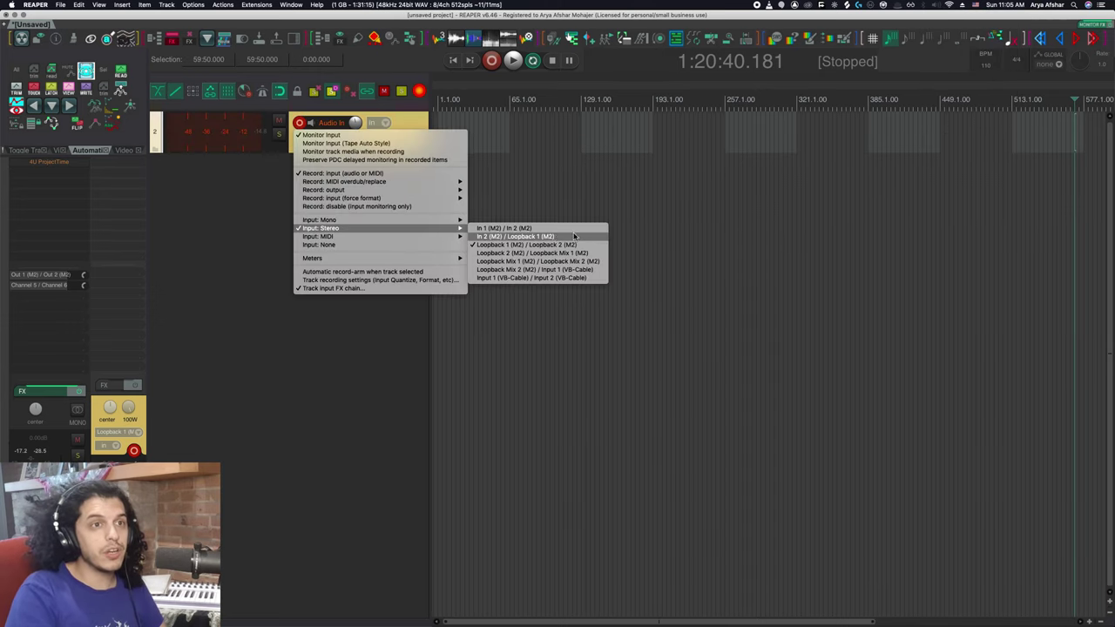
{"action": "left_click", "coordinate": [557, 277]}
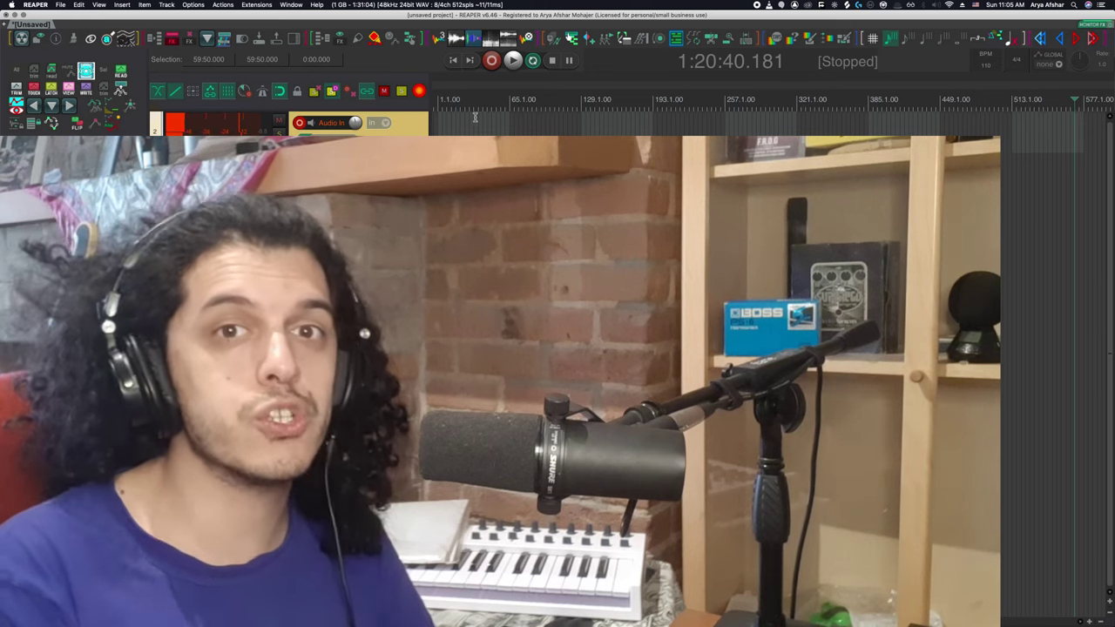
Step: Move the edit position back to 1:01:10.727 and disarm the Audio In track
{"action": "left_click", "coordinate": [473, 99]}
{"action": "left_click", "coordinate": [299, 121]}
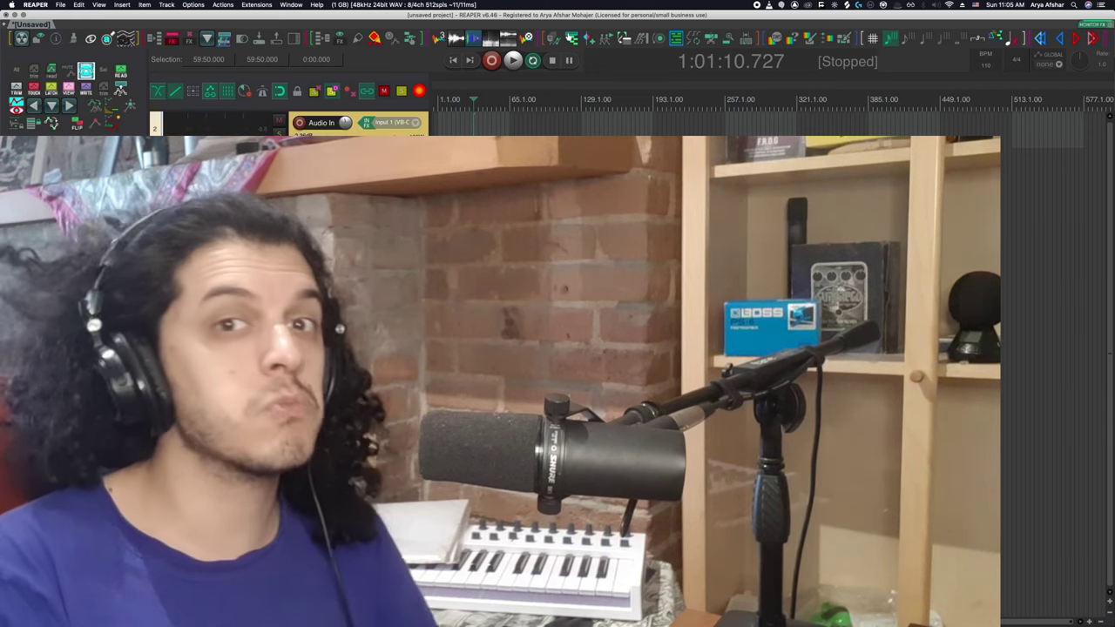